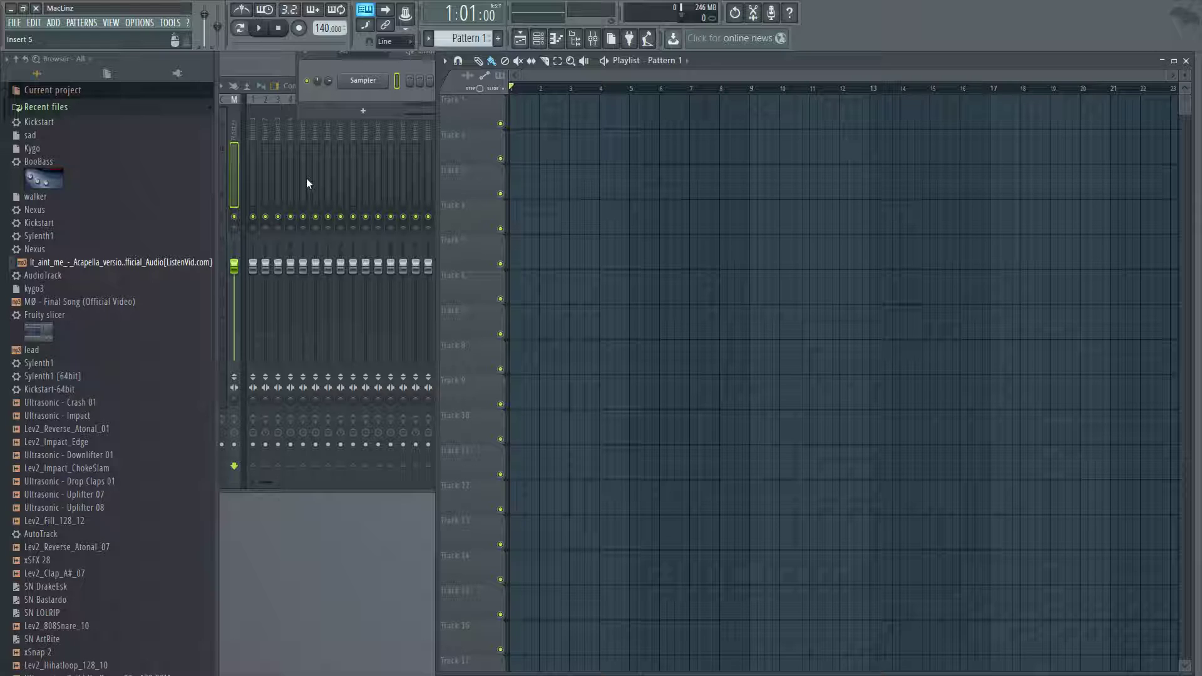
Step: Open the dancehall project from the Projects folder
left_click(14, 22)
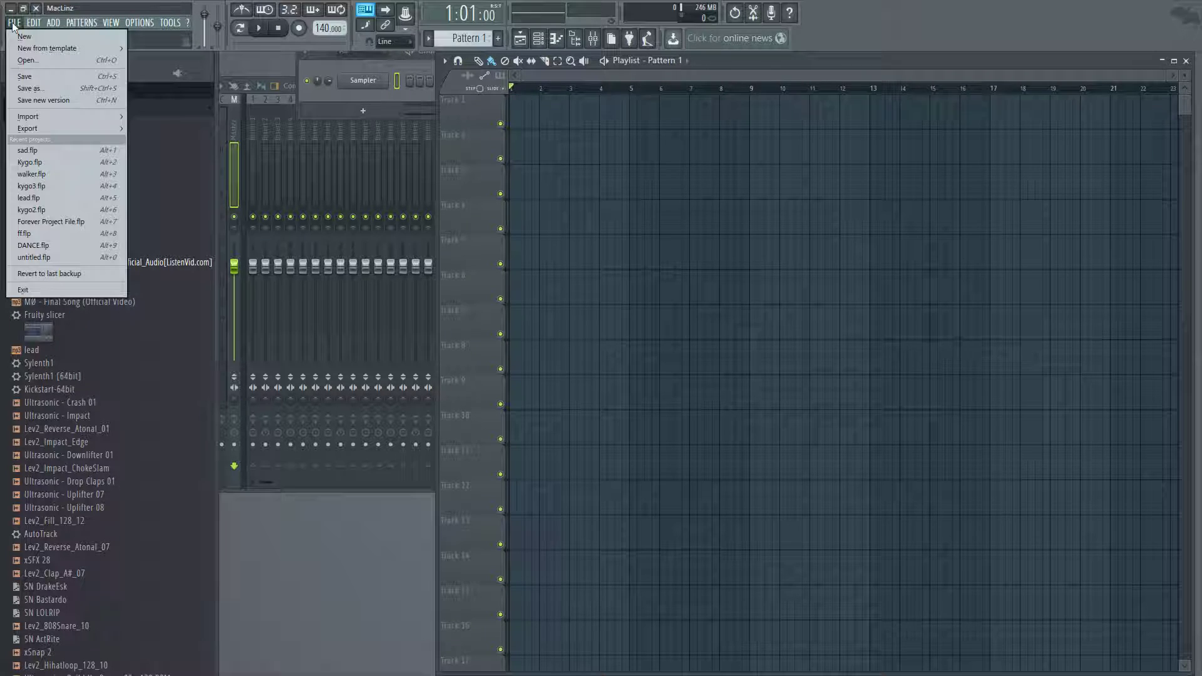
left_click(25, 60)
left_click(628, 376)
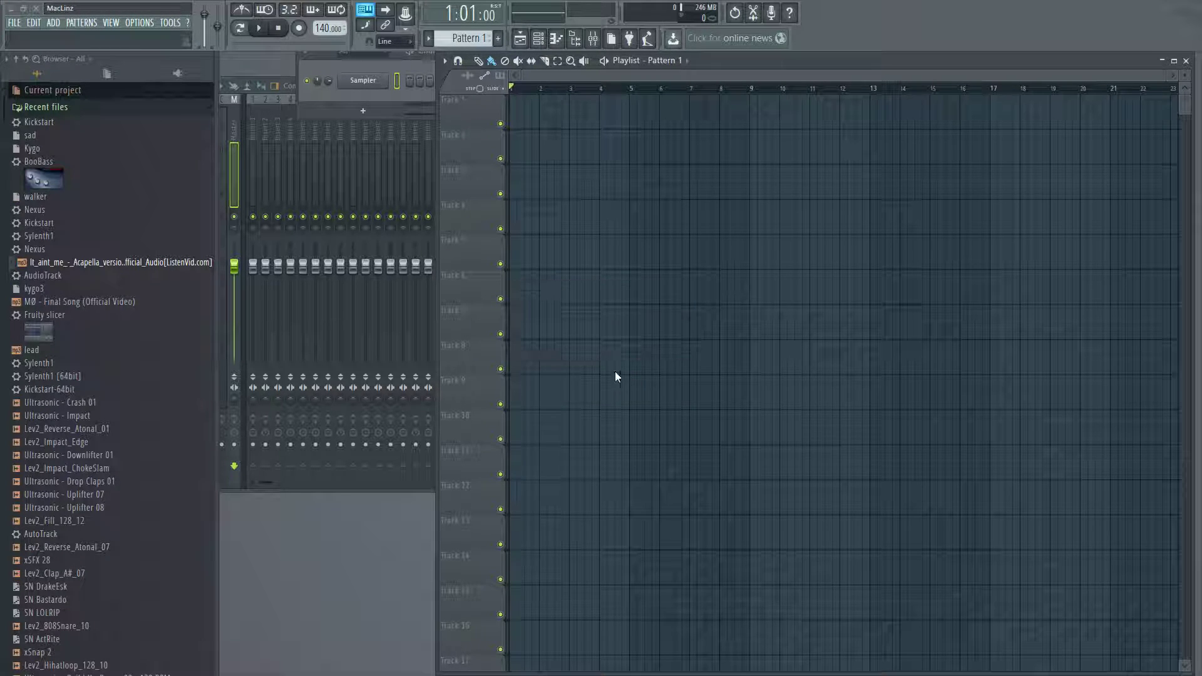
scroll(544, 287, "down", 1)
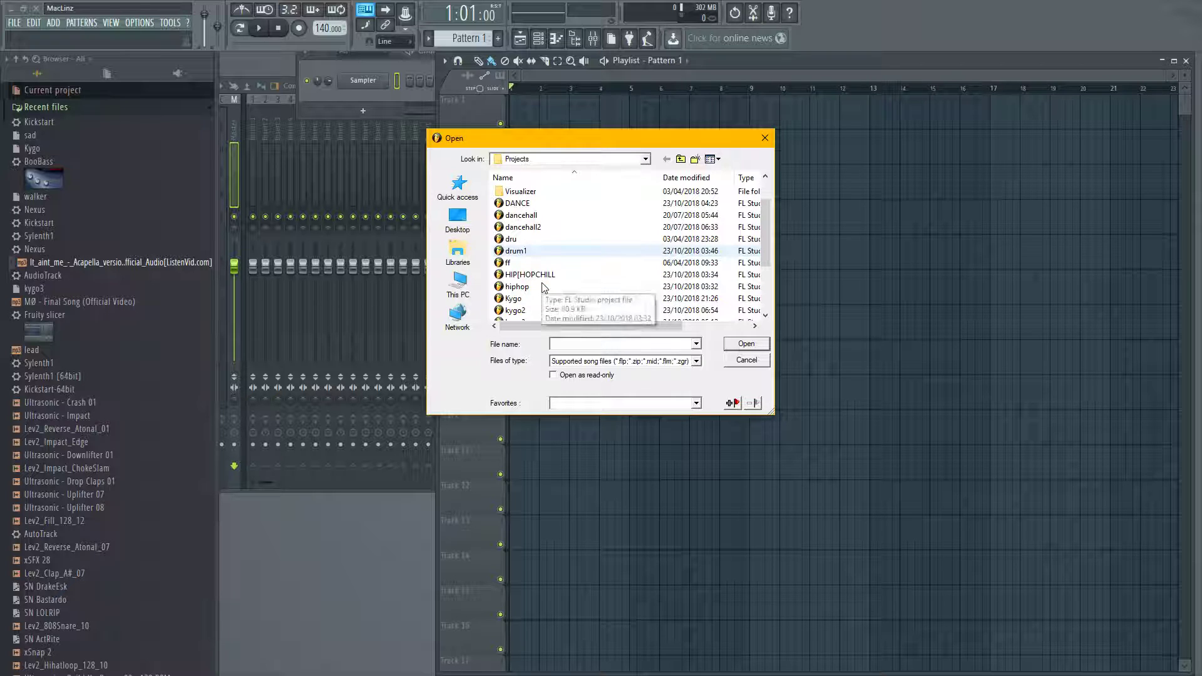
left_click(540, 215)
left_click(741, 343)
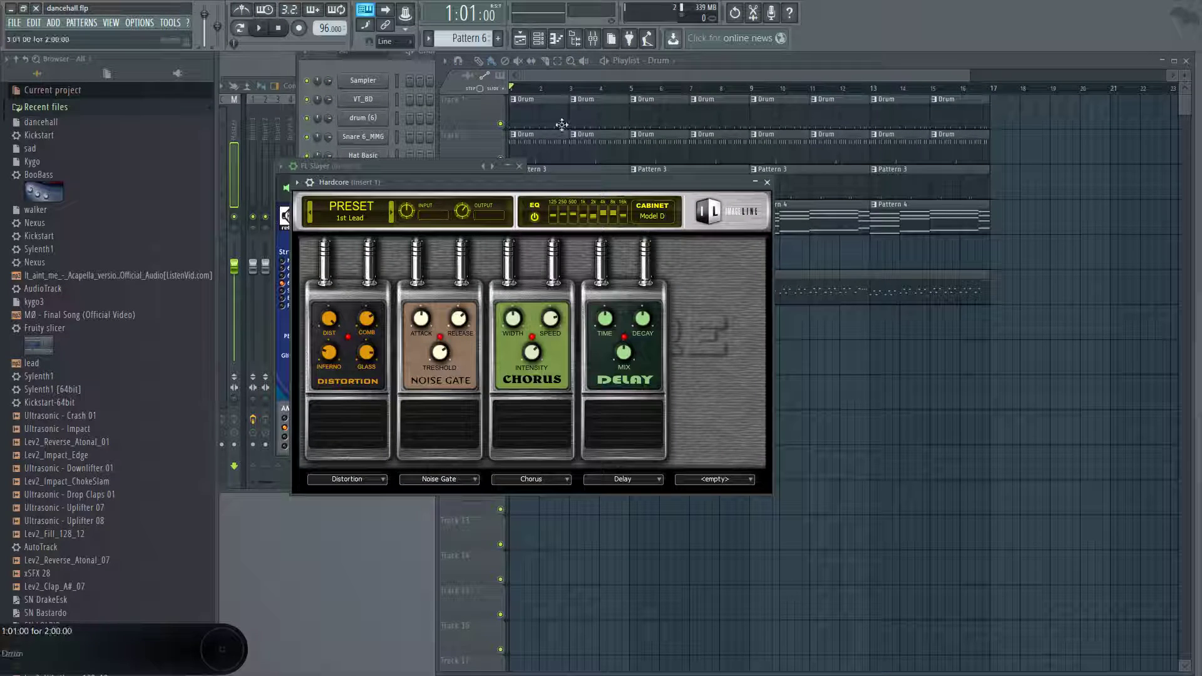
Step: Open the dancehall2 project from the Projects folder
left_click(13, 24)
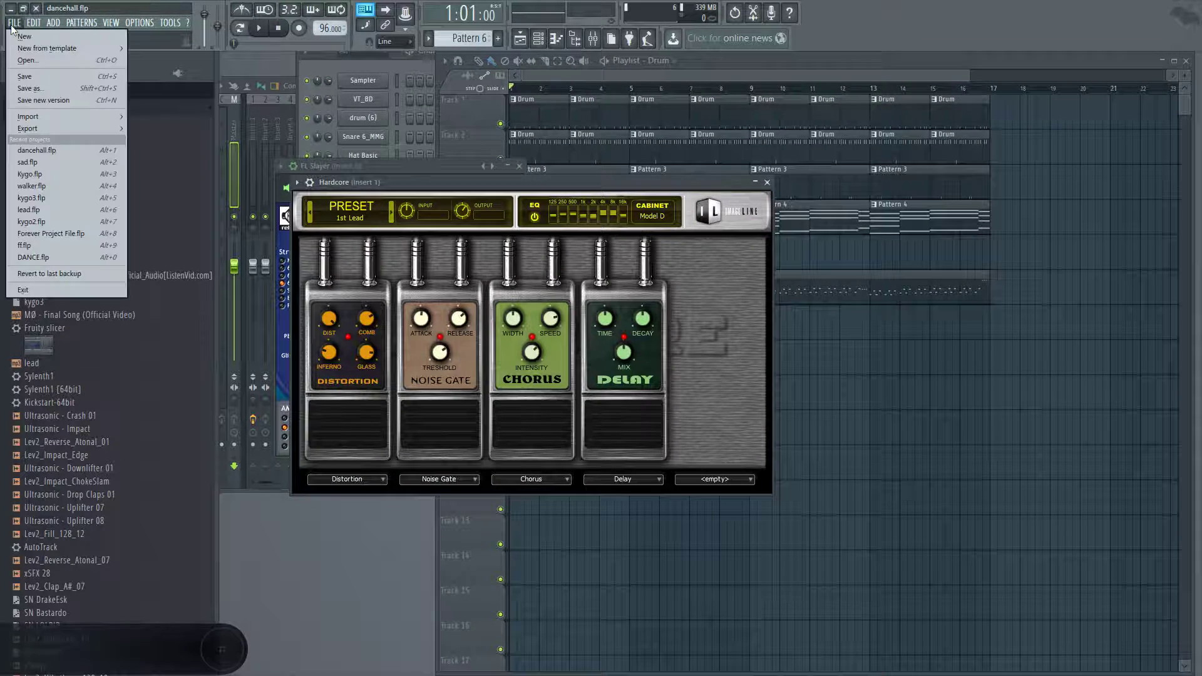
left_click(28, 60)
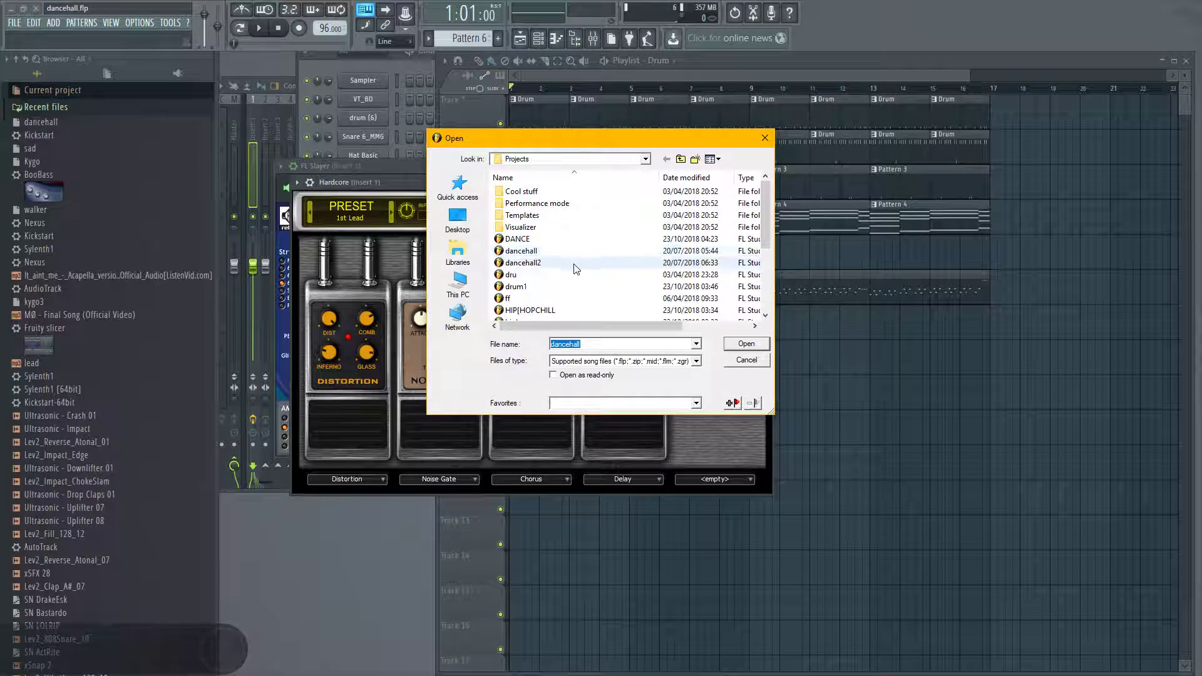
scroll(548, 266, "down", 1)
left_click(522, 227)
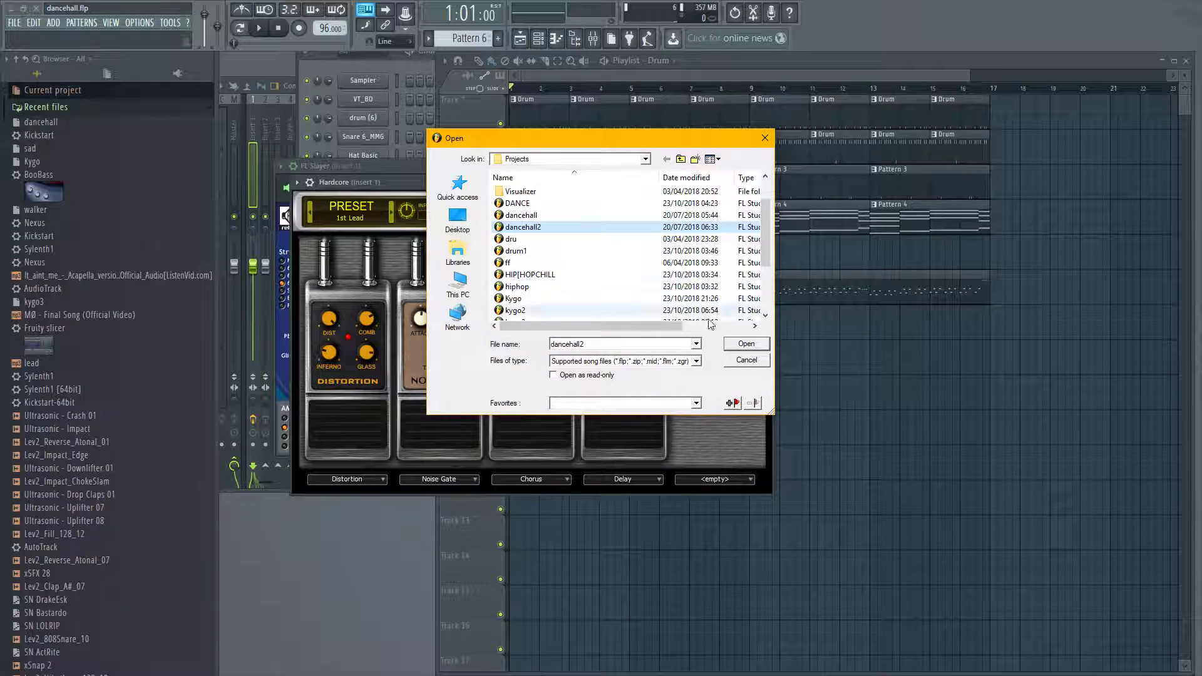
left_click(735, 343)
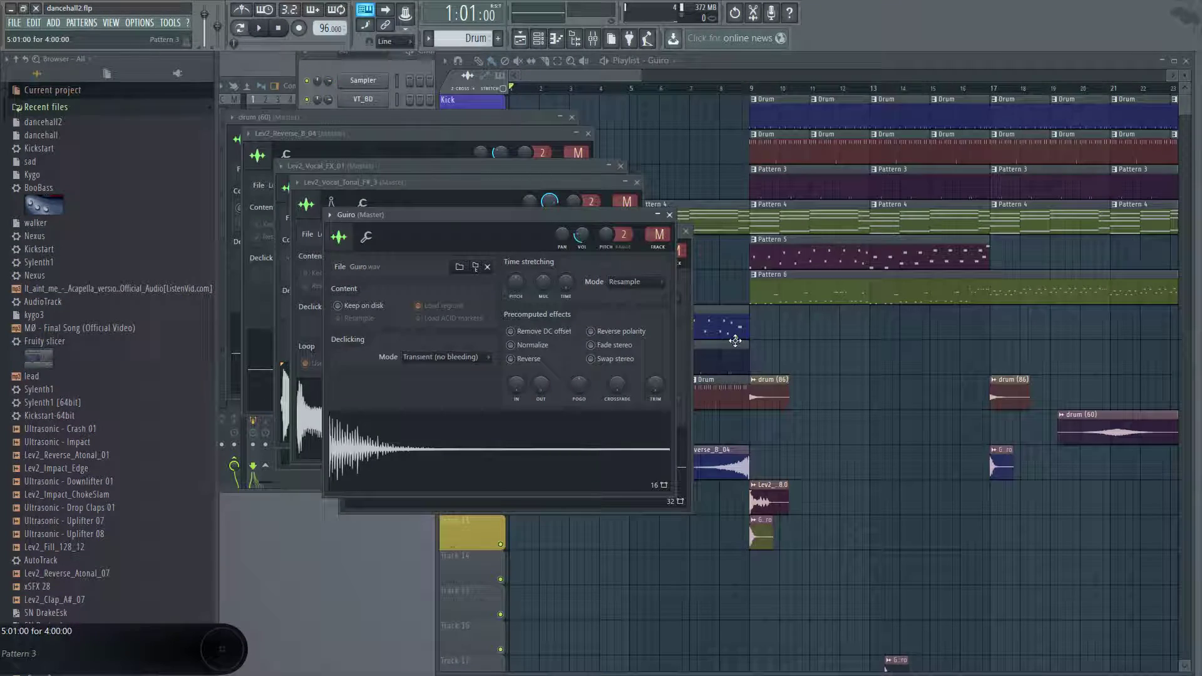
Step: Close all the open sample channel windows and the FL Slayer window covering the playlist
left_click(669, 215)
left_click(685, 231)
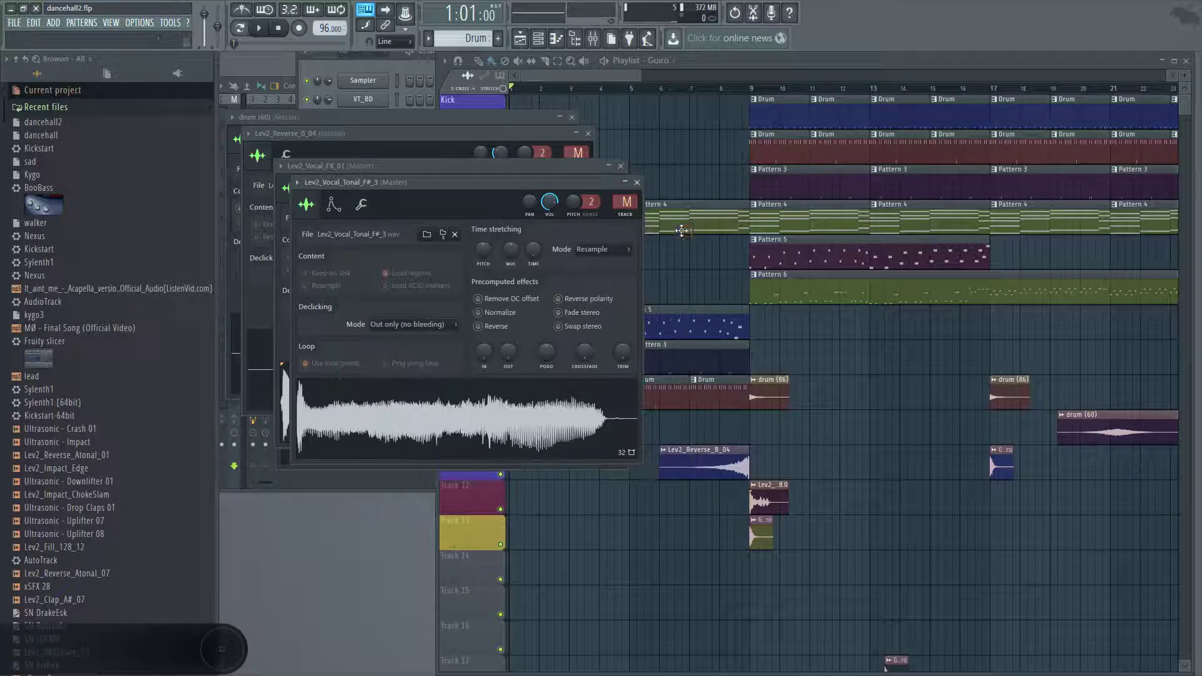
left_click(636, 184)
left_click(620, 166)
left_click(587, 134)
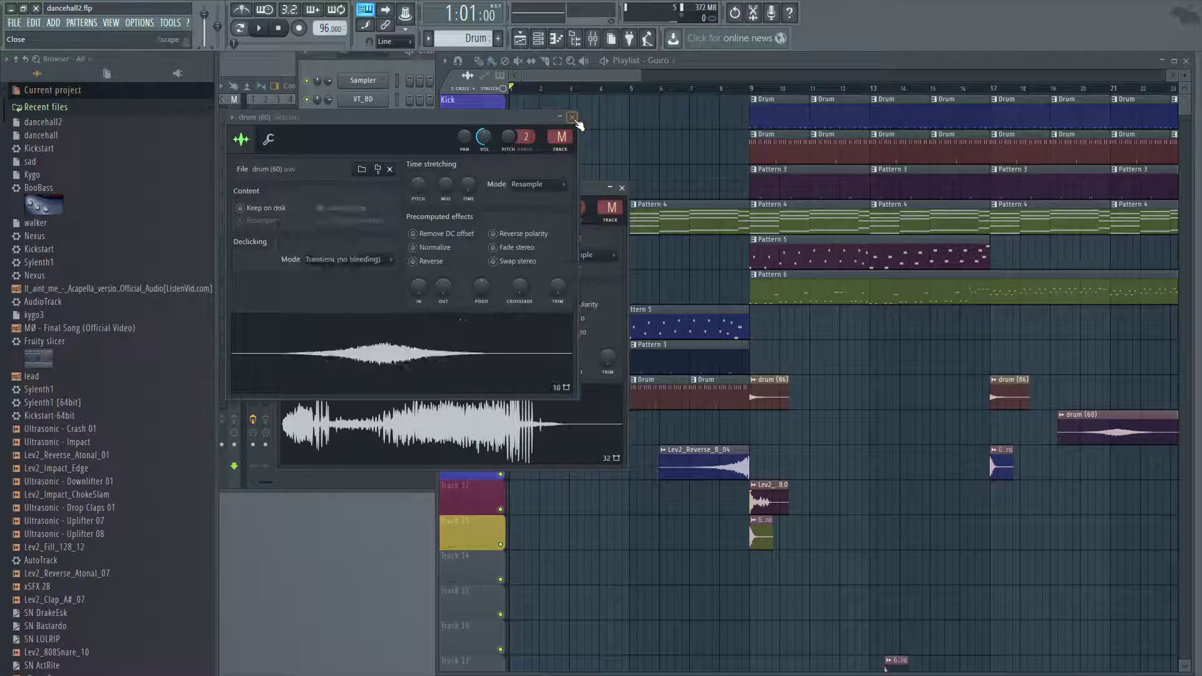
left_click(572, 118)
left_click(622, 188)
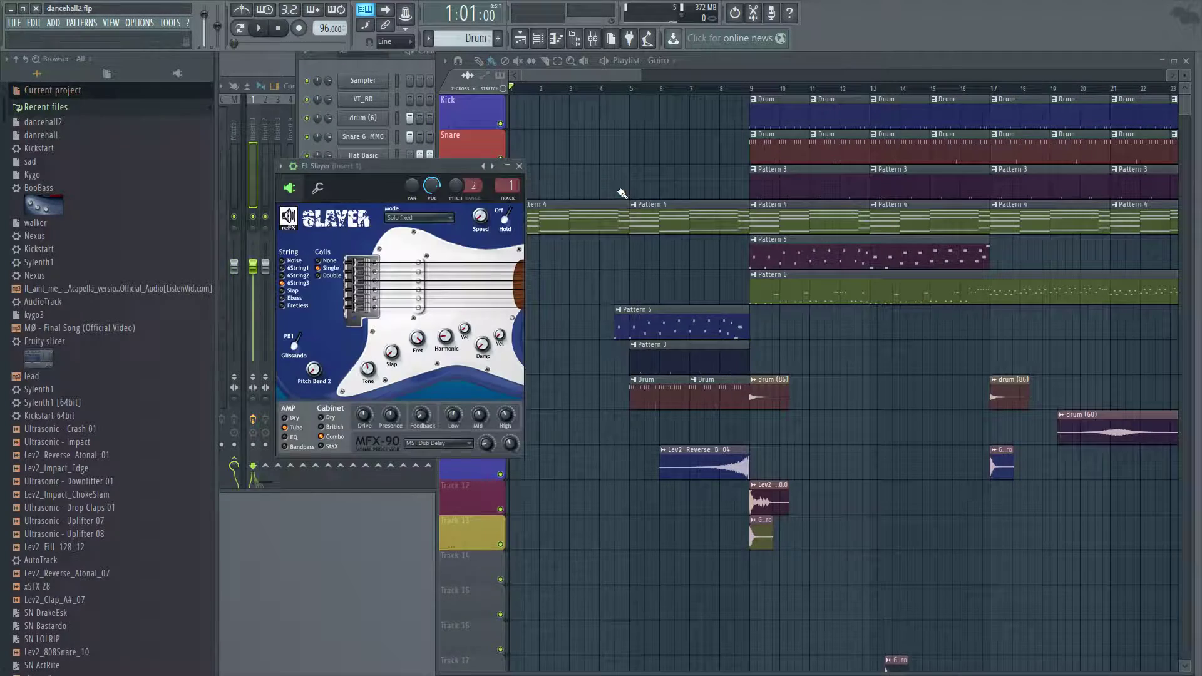
left_click(518, 167)
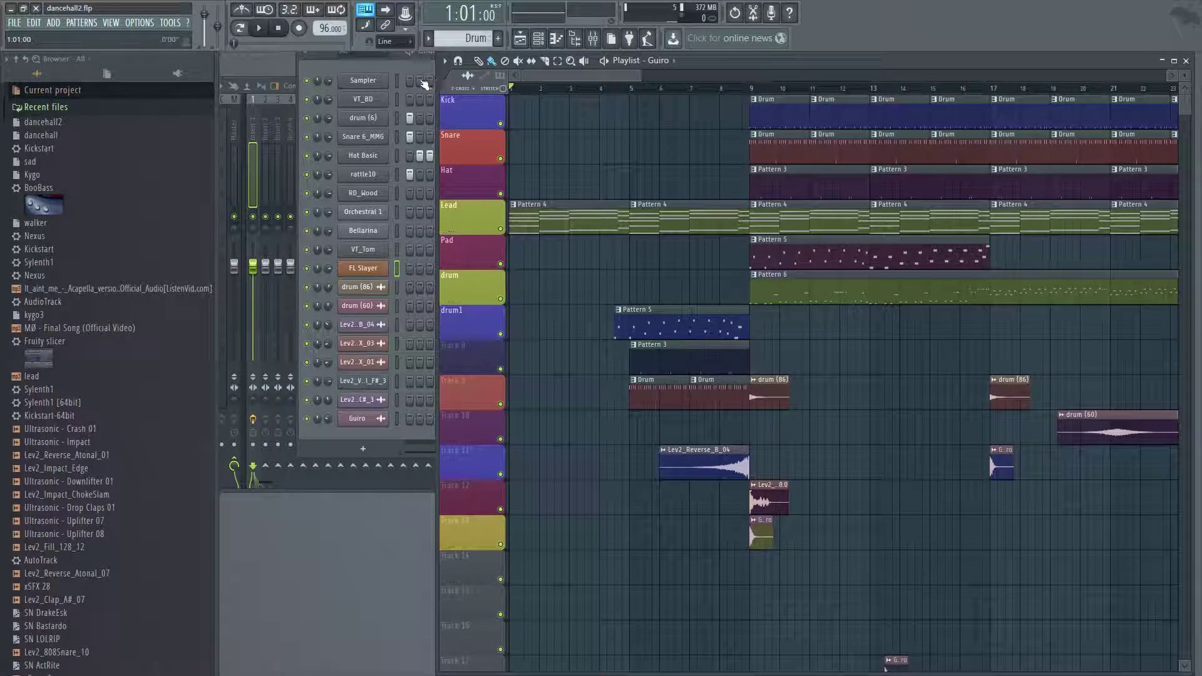
Step: Play the song from the start, follow the arrangement across the playlist to about bar 52, and stop playback
left_click(605, 61)
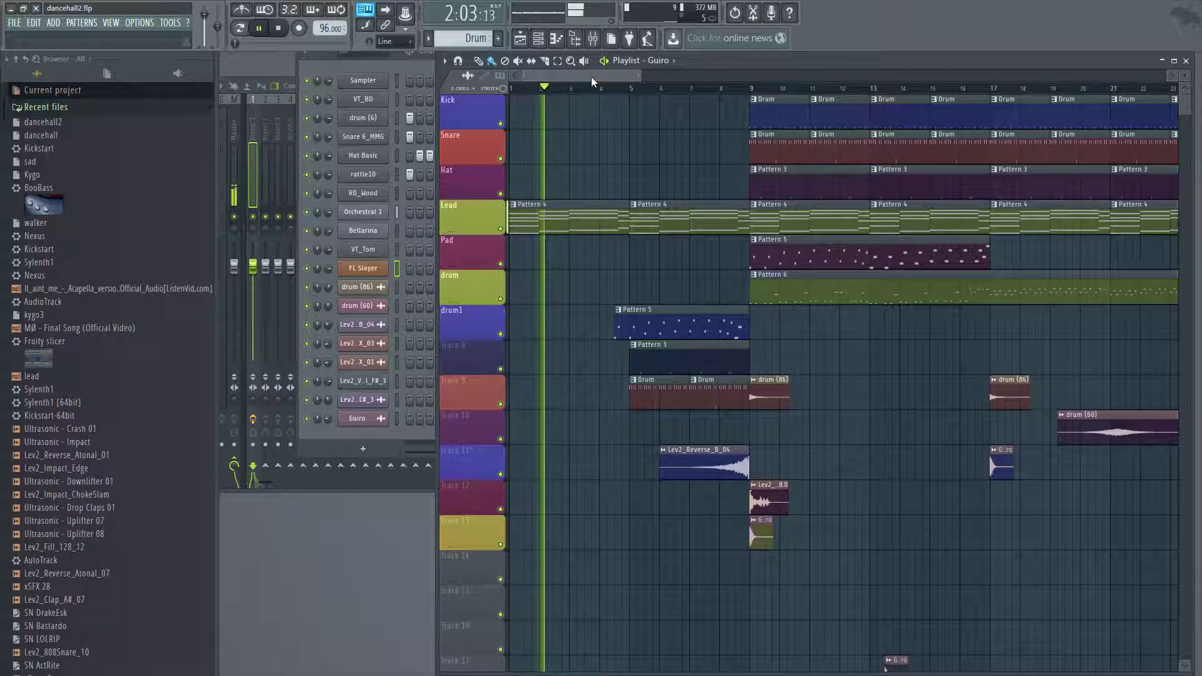
left_click_drag(591, 77, 594, 78)
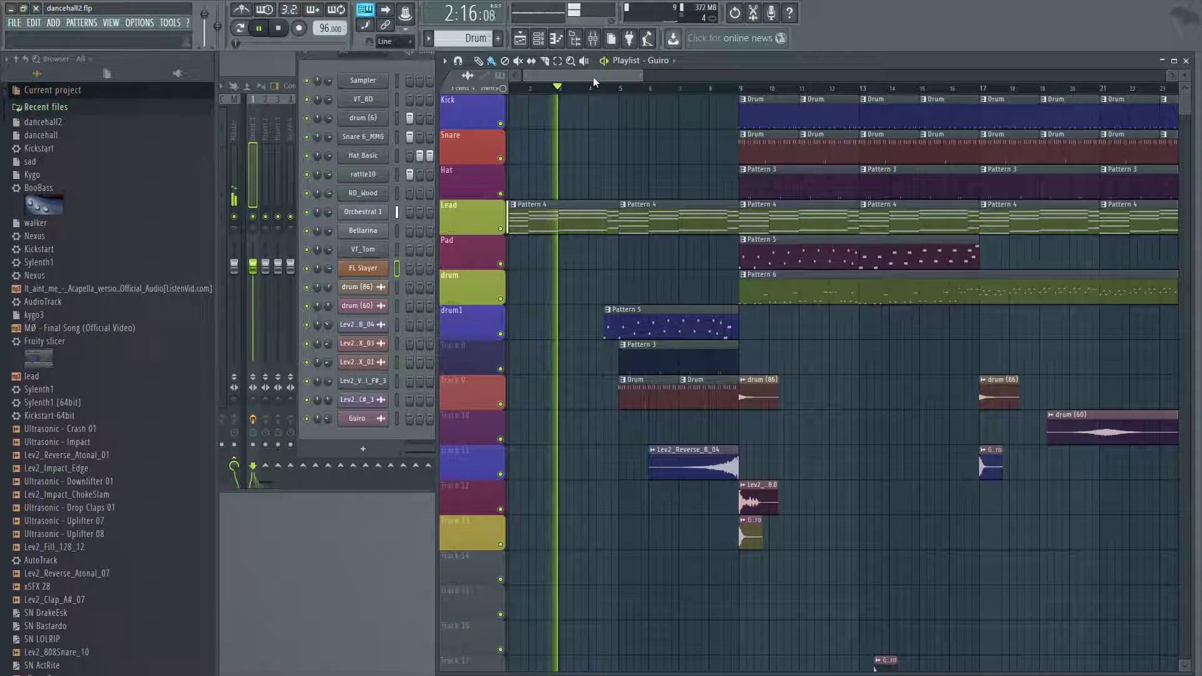
left_click_drag(592, 76, 596, 76)
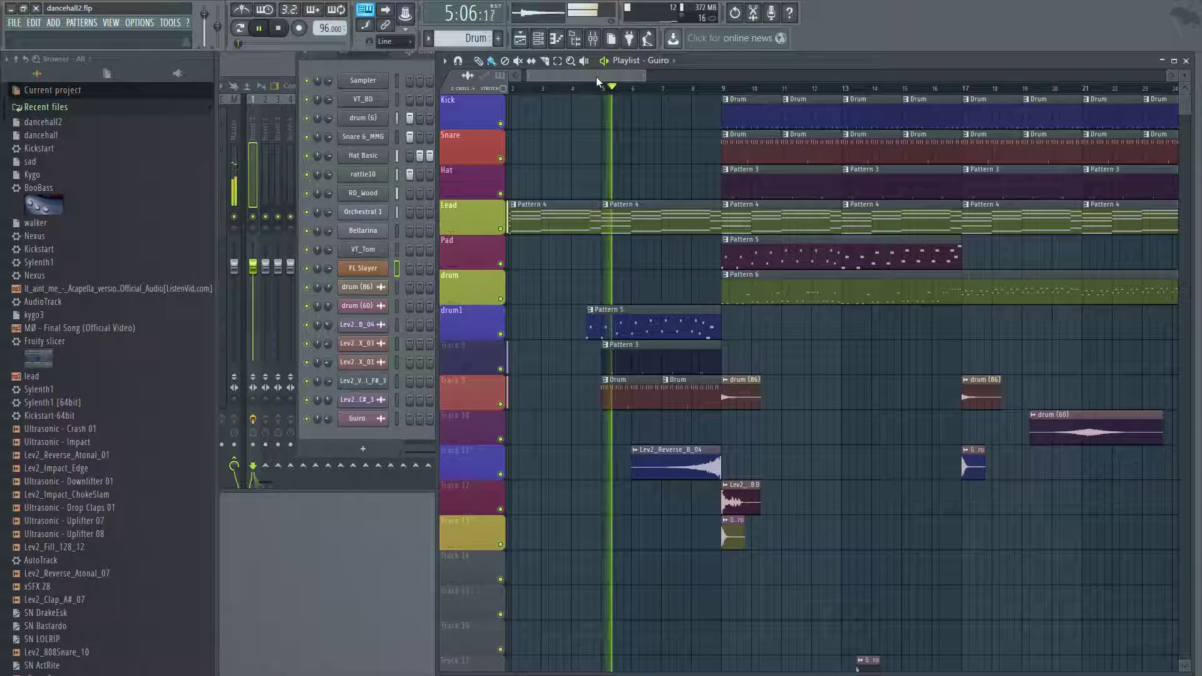
left_click_drag(596, 77, 600, 77)
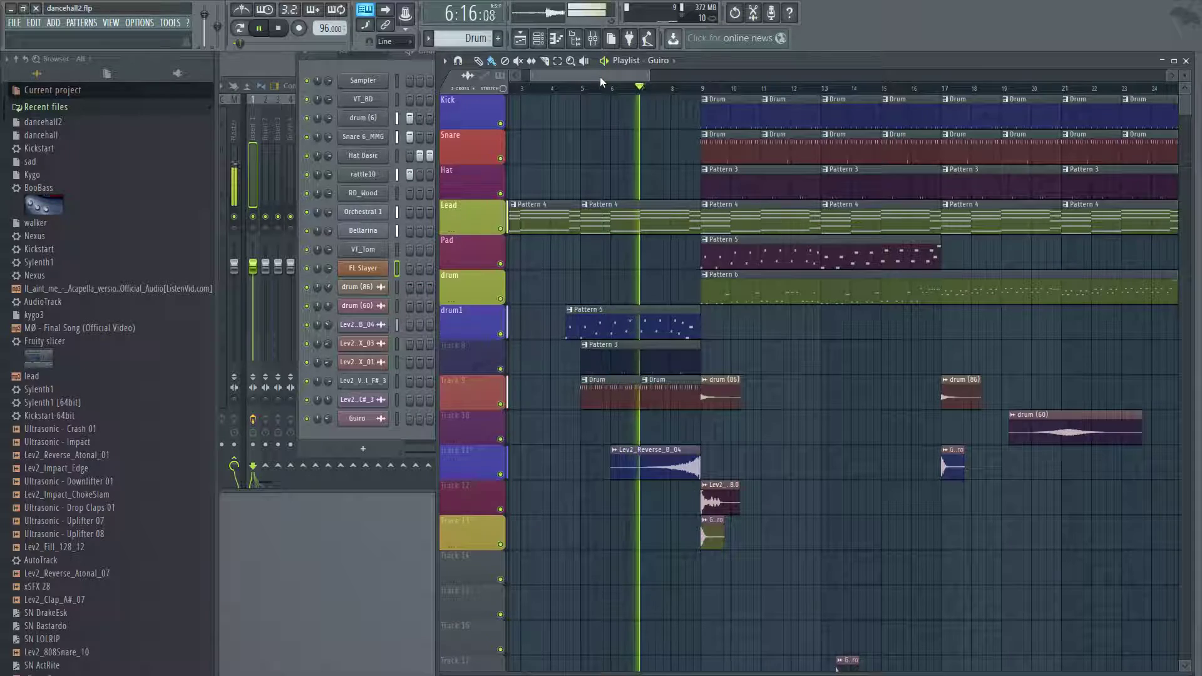
left_click_drag(599, 77, 610, 77)
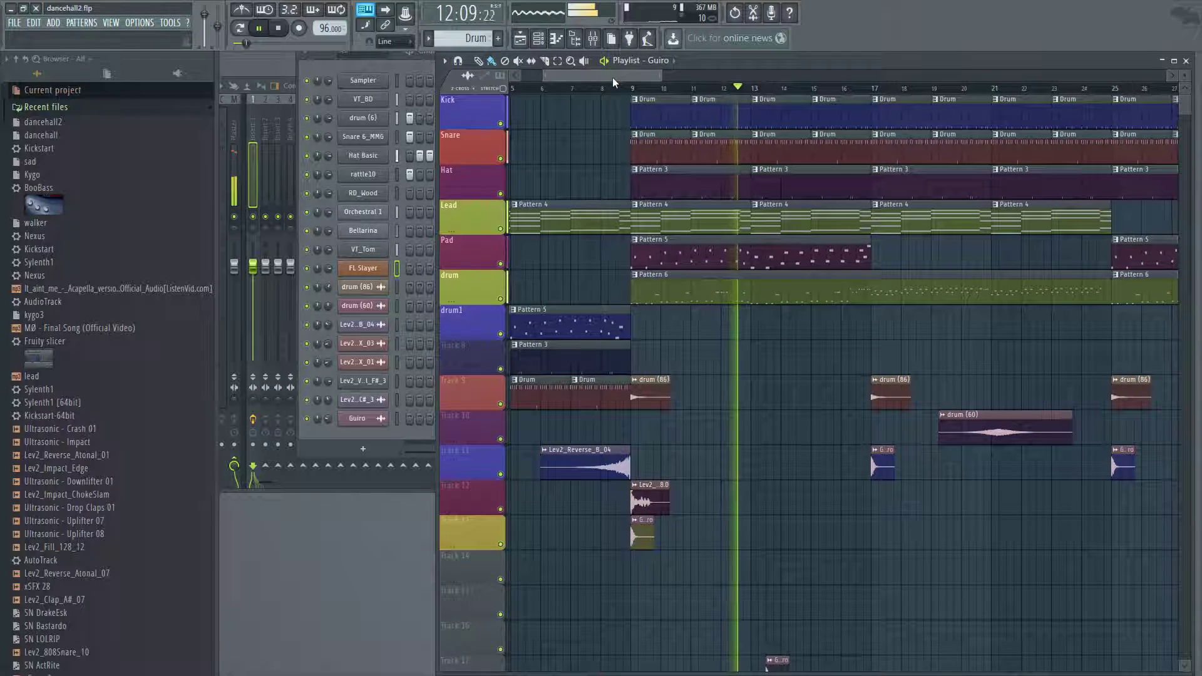
left_click_drag(611, 77, 618, 77)
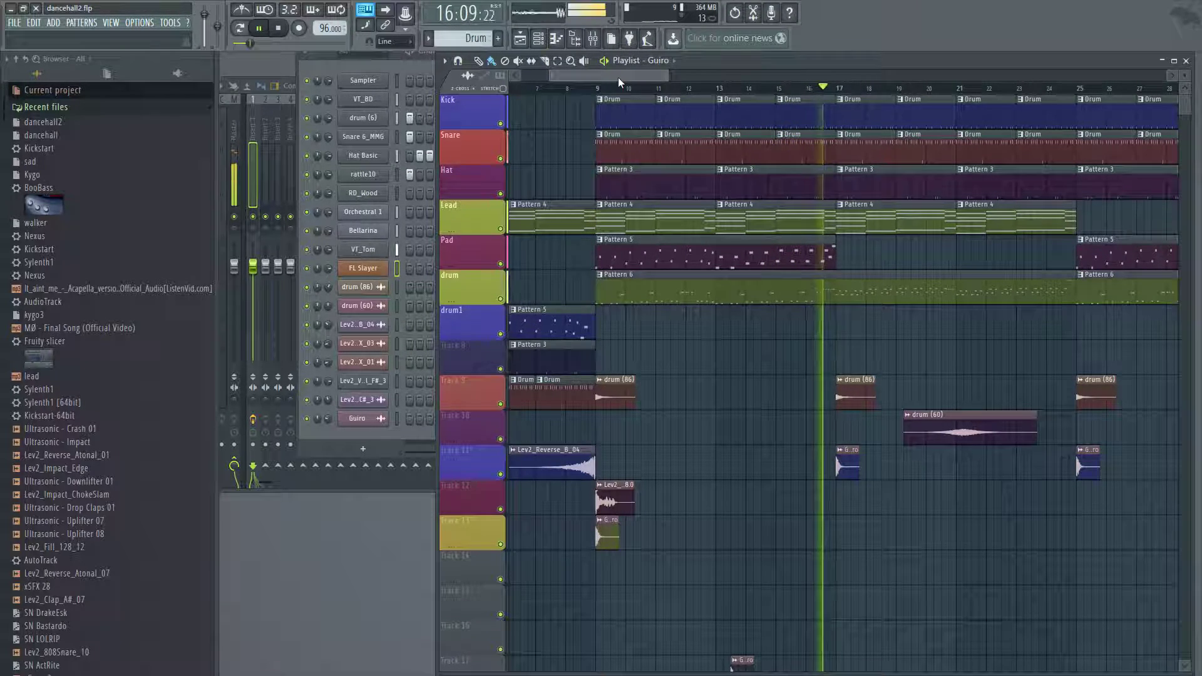
left_click_drag(618, 77, 643, 82)
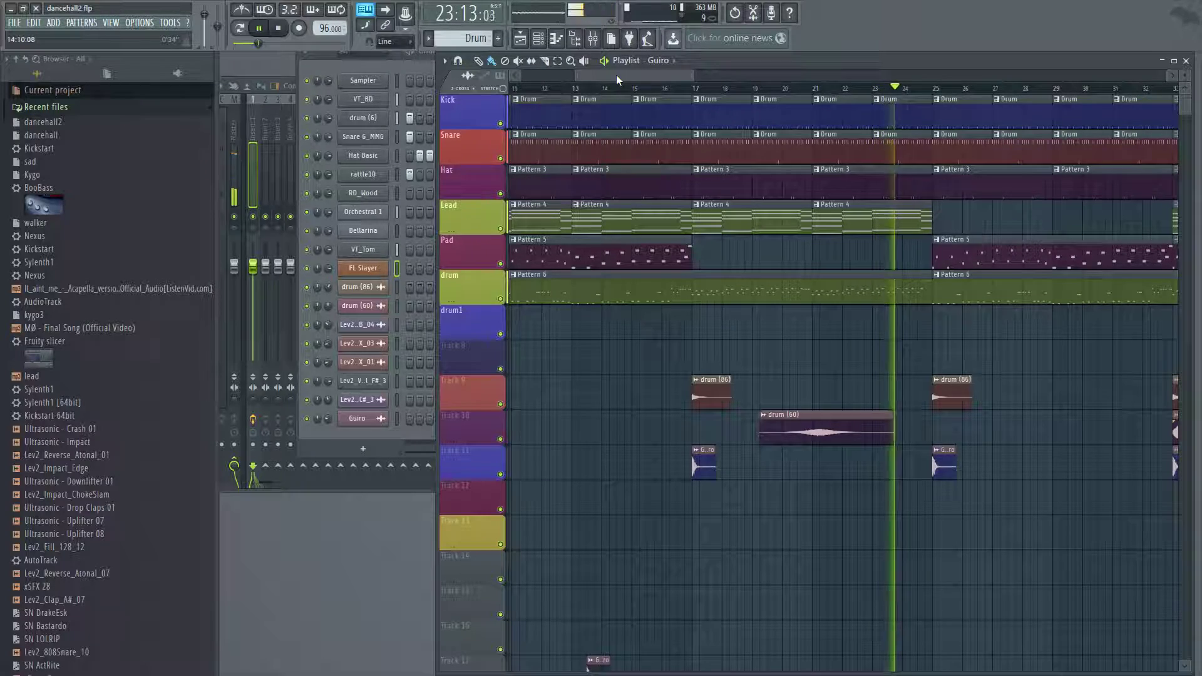
left_click_drag(616, 74, 671, 81)
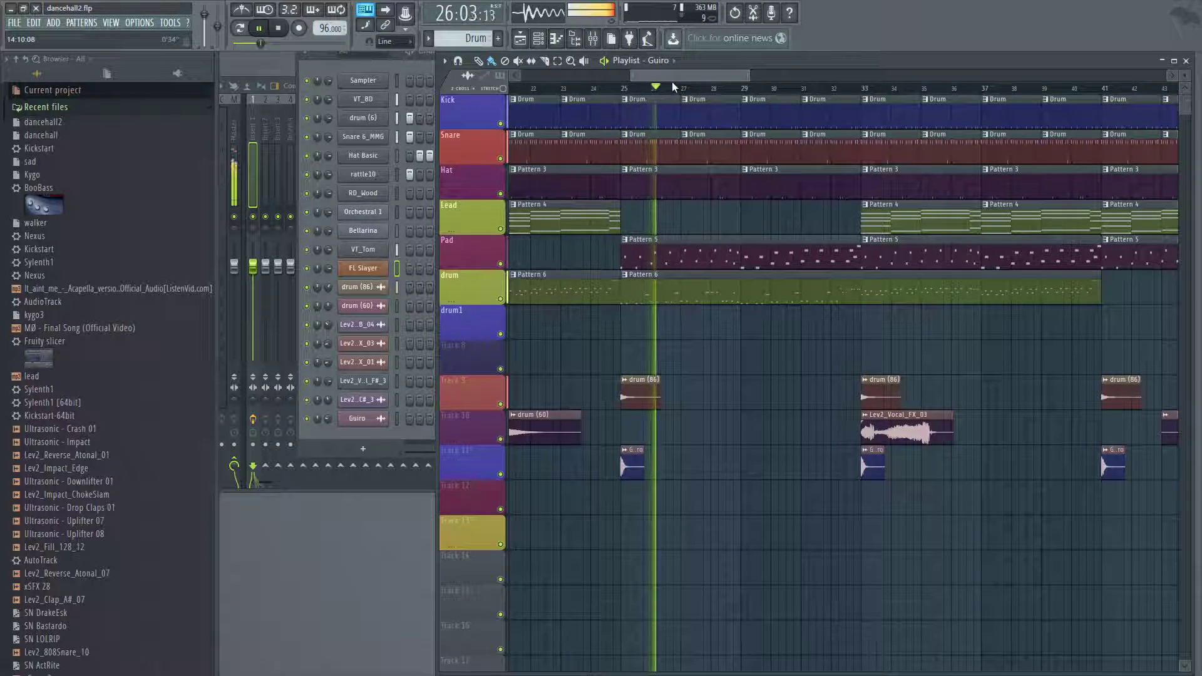
left_click_drag(673, 82, 676, 82)
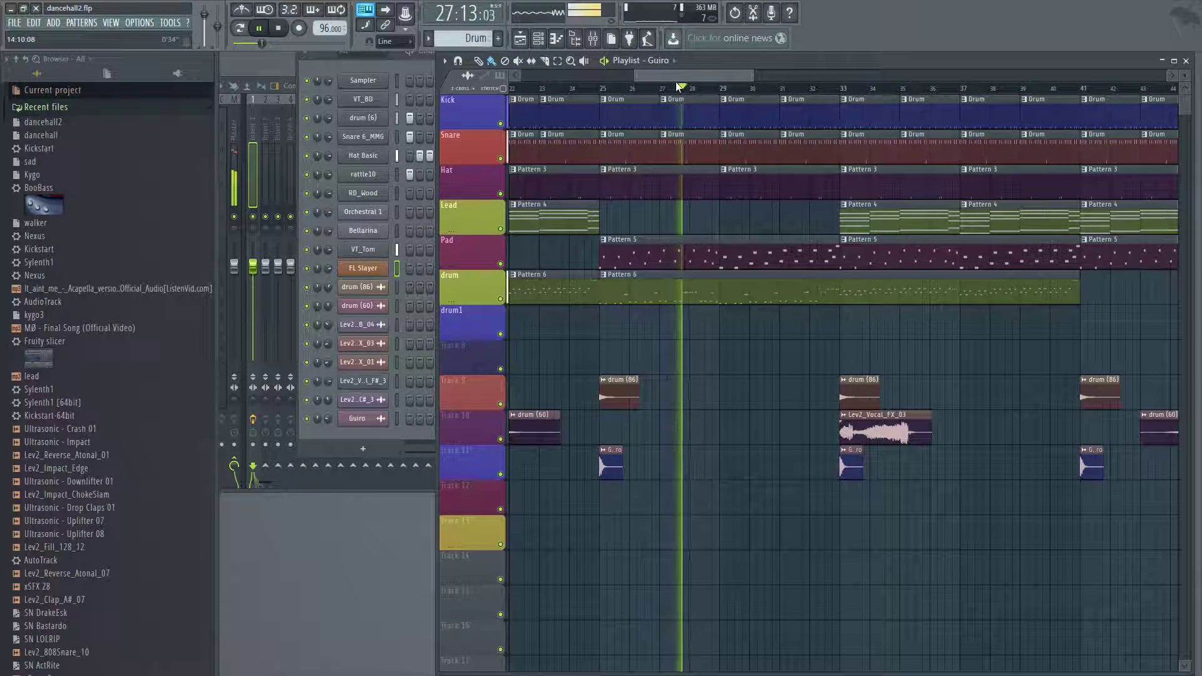
left_click_drag(675, 81, 680, 81)
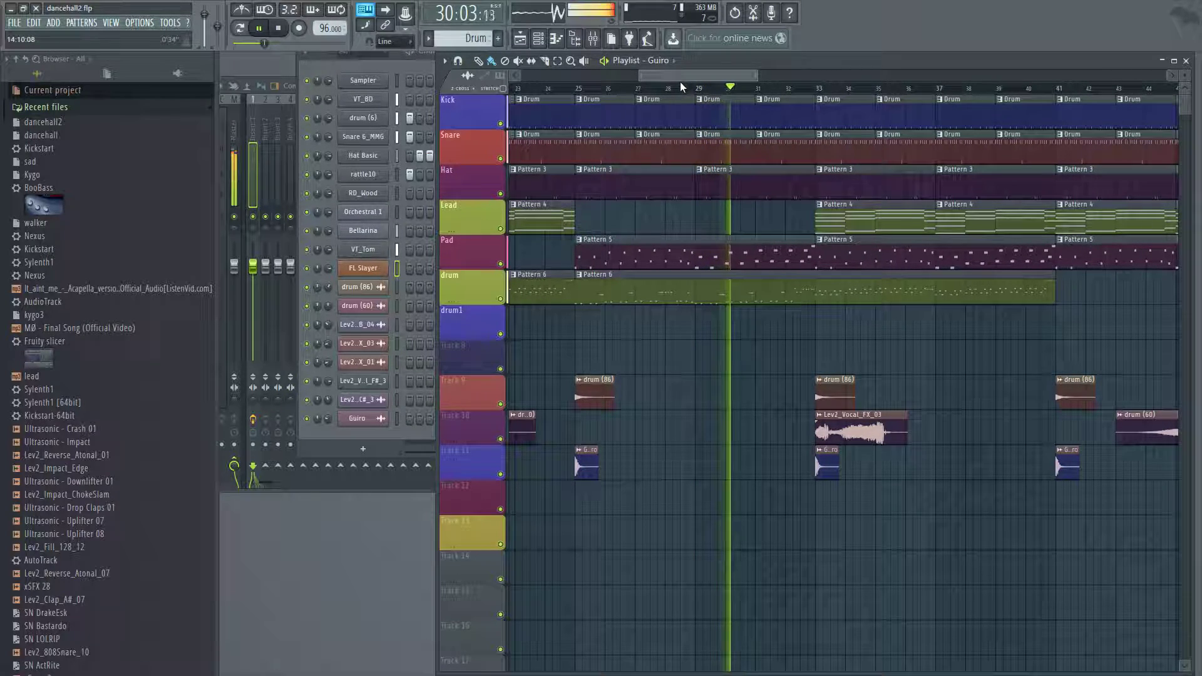
left_click_drag(680, 81, 706, 77)
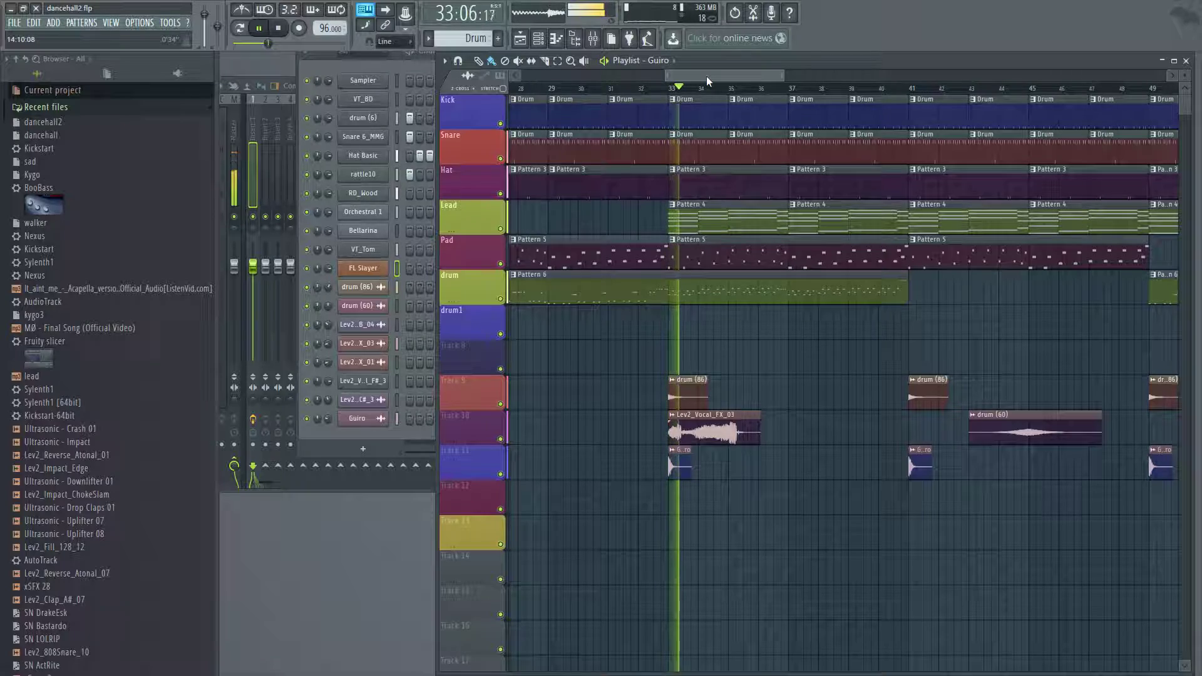
left_click_drag(706, 77, 730, 66)
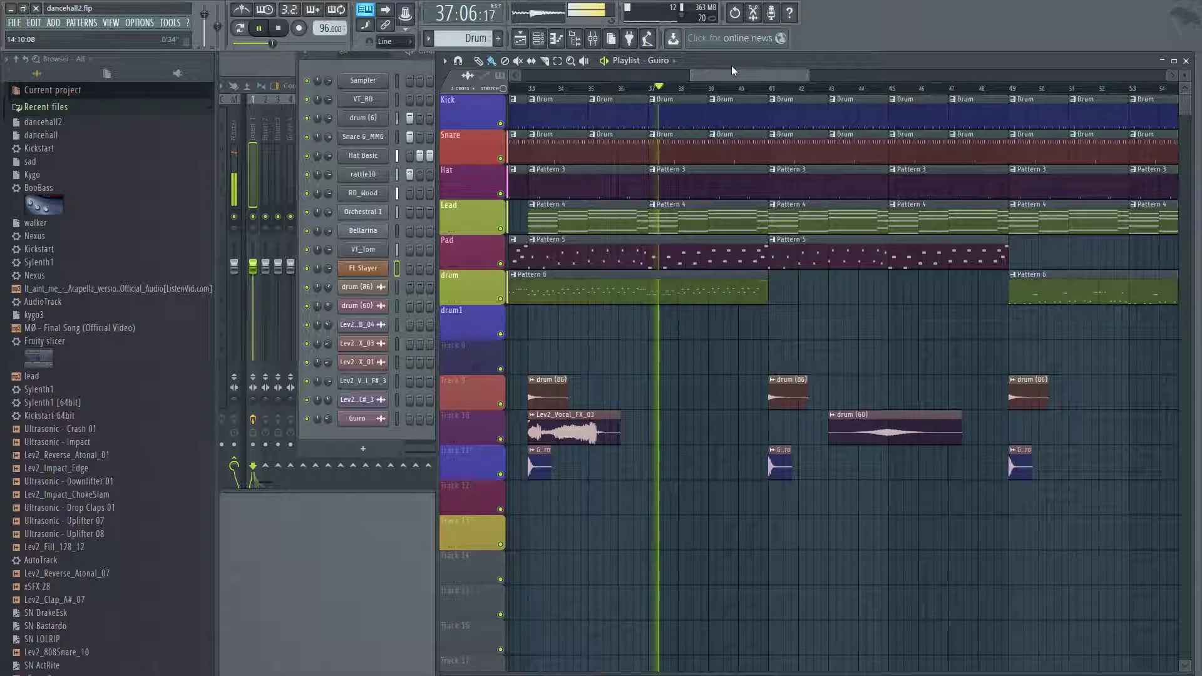
left_click_drag(731, 65, 745, 74)
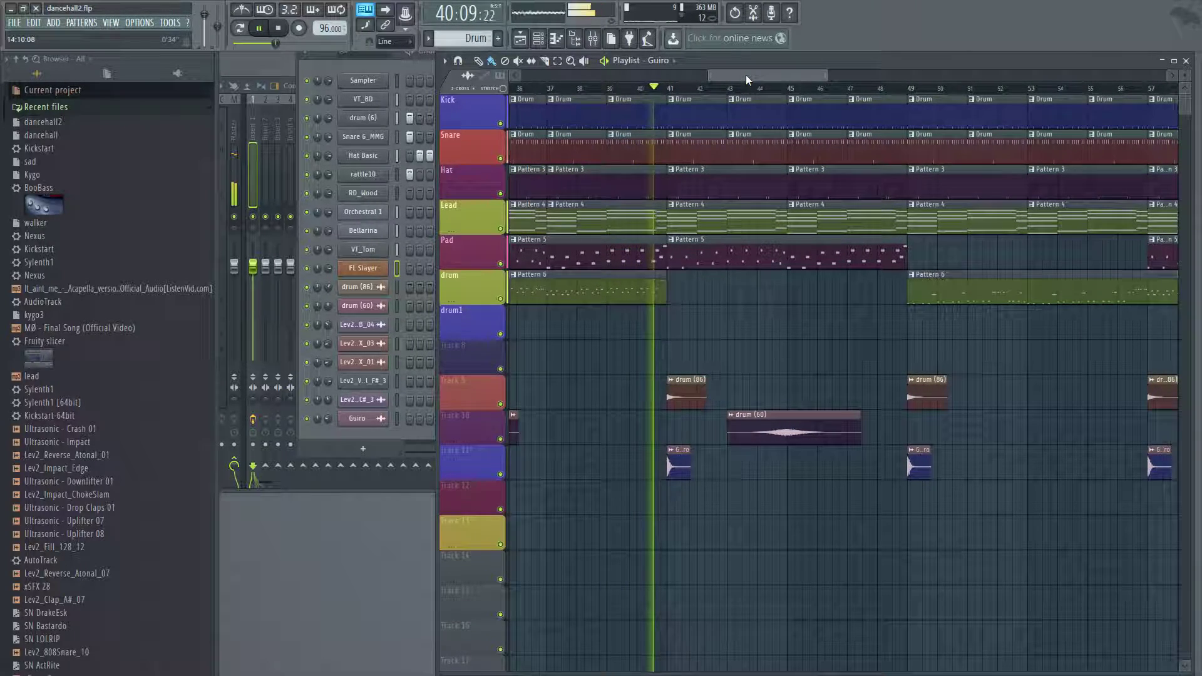
left_click_drag(746, 73, 750, 73)
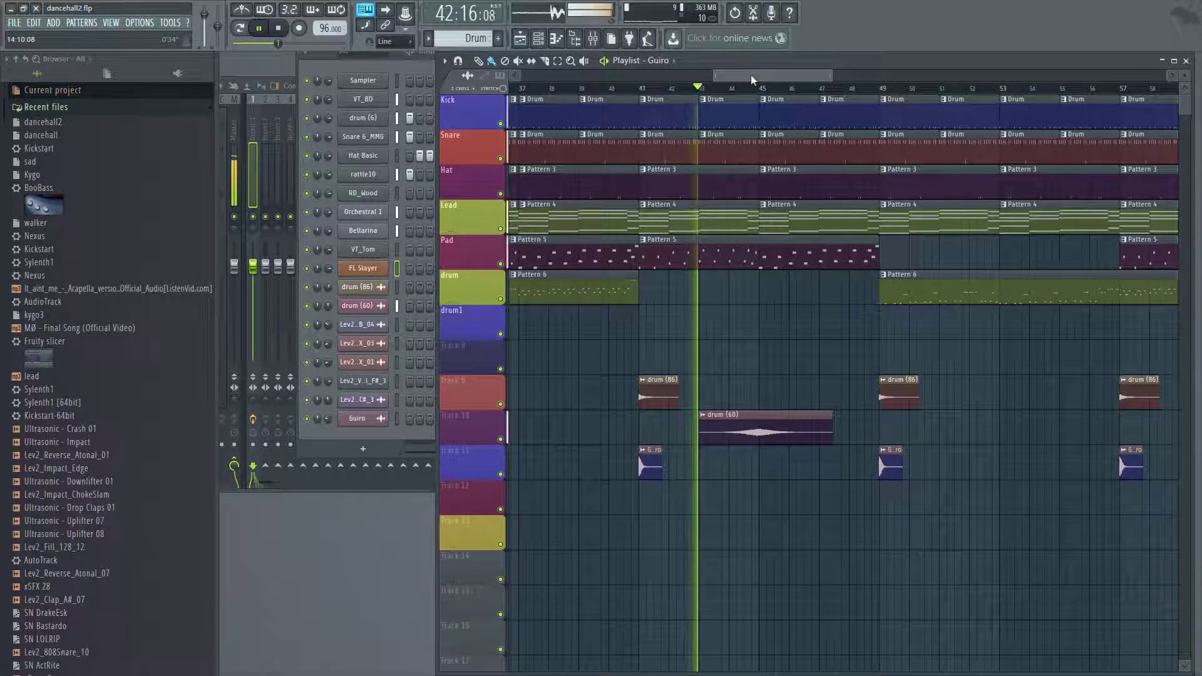
left_click_drag(750, 74, 786, 88)
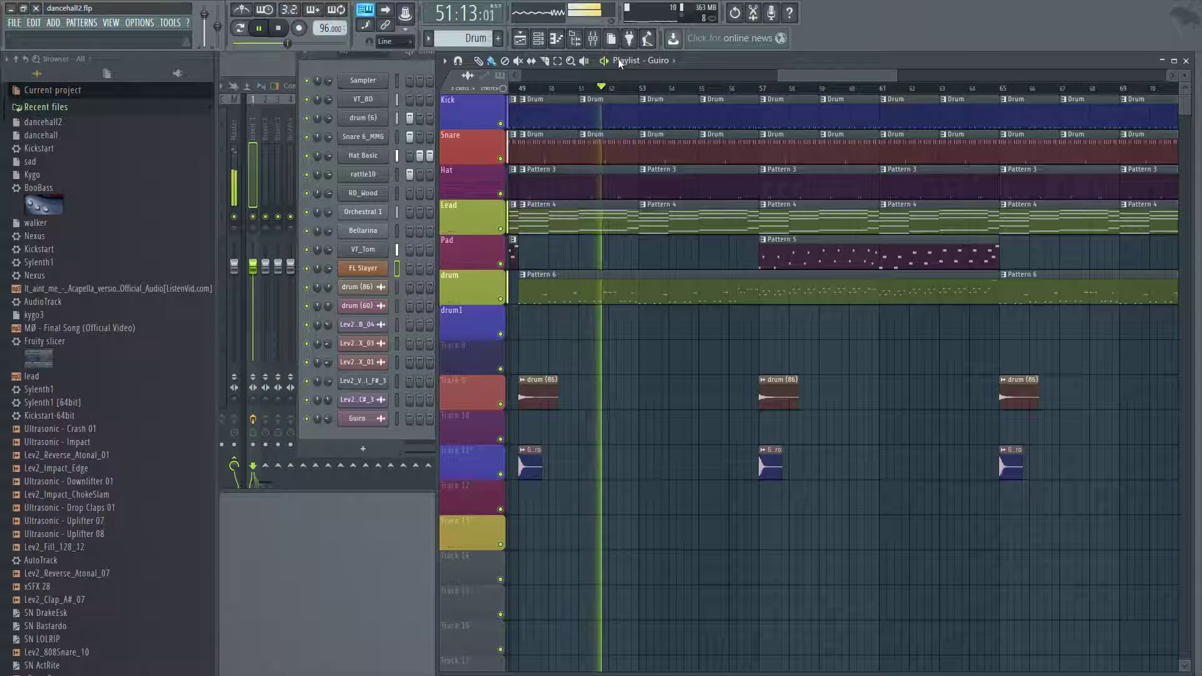
key("space")
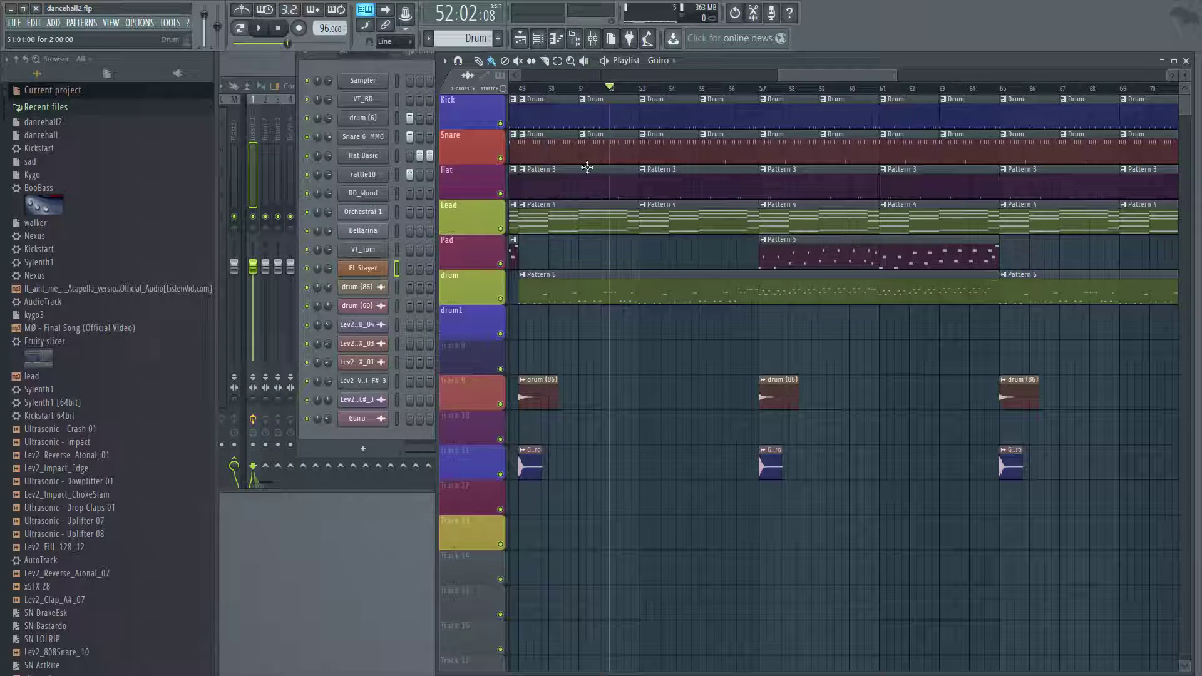
Step: Close the playlist and review the step sequences in the channel rack from the drum patterns through Pattern 3's RD_Wood hits
left_click(1185, 61)
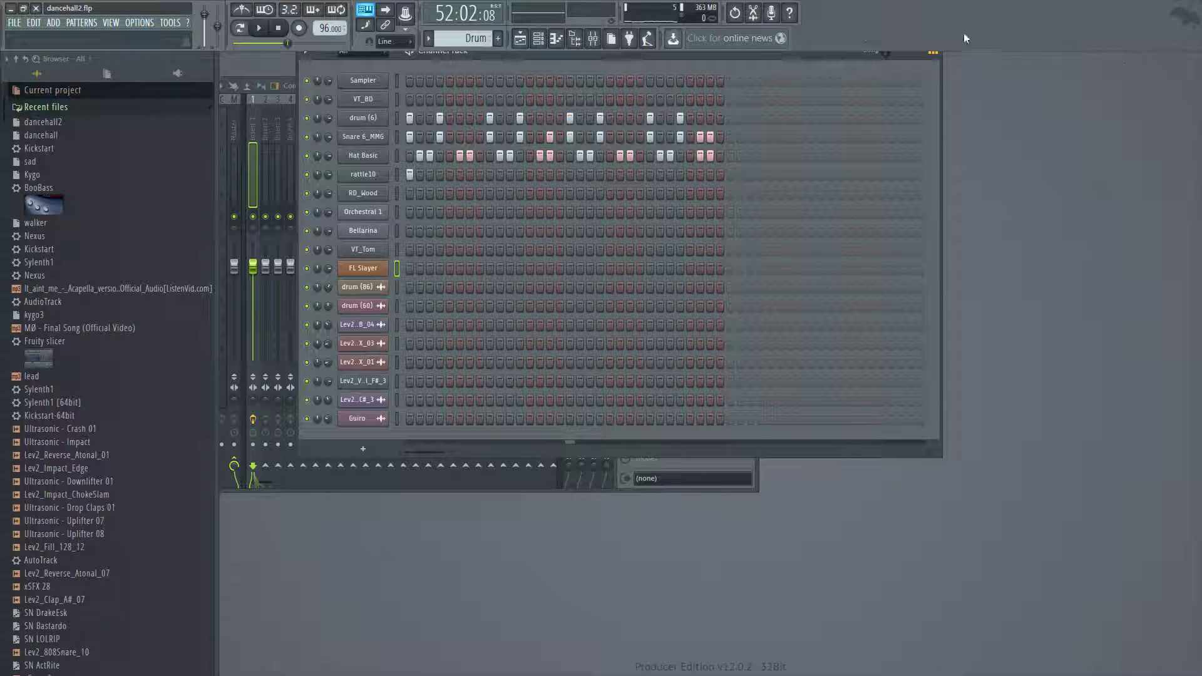
scroll(501, 50, "down", 1)
scroll(489, 38, "down", 1)
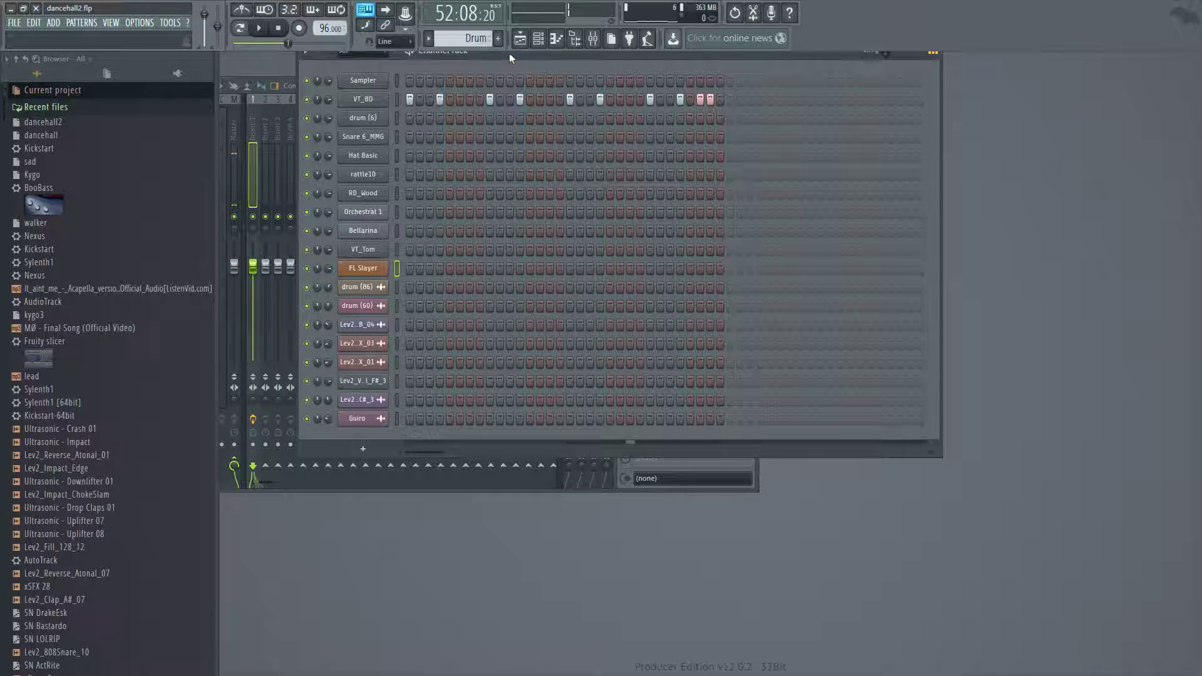
left_click_drag(510, 54, 454, 83)
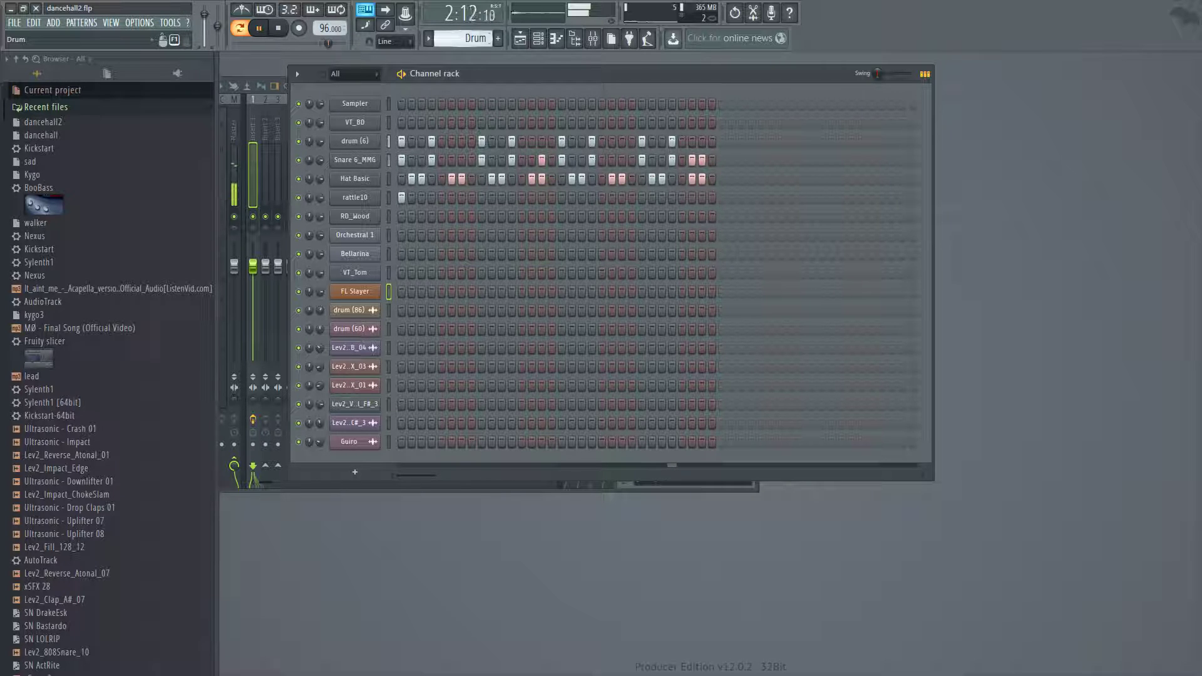
left_click_drag(466, 41, 466, 35)
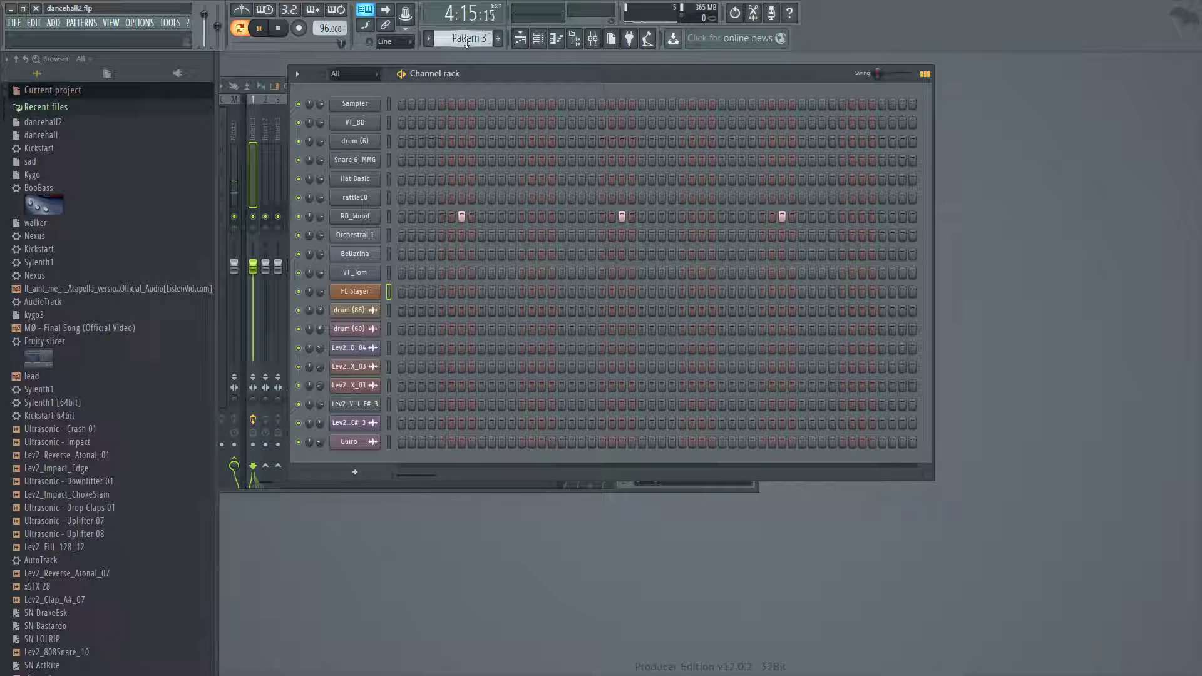
left_click_drag(425, 478, 654, 455)
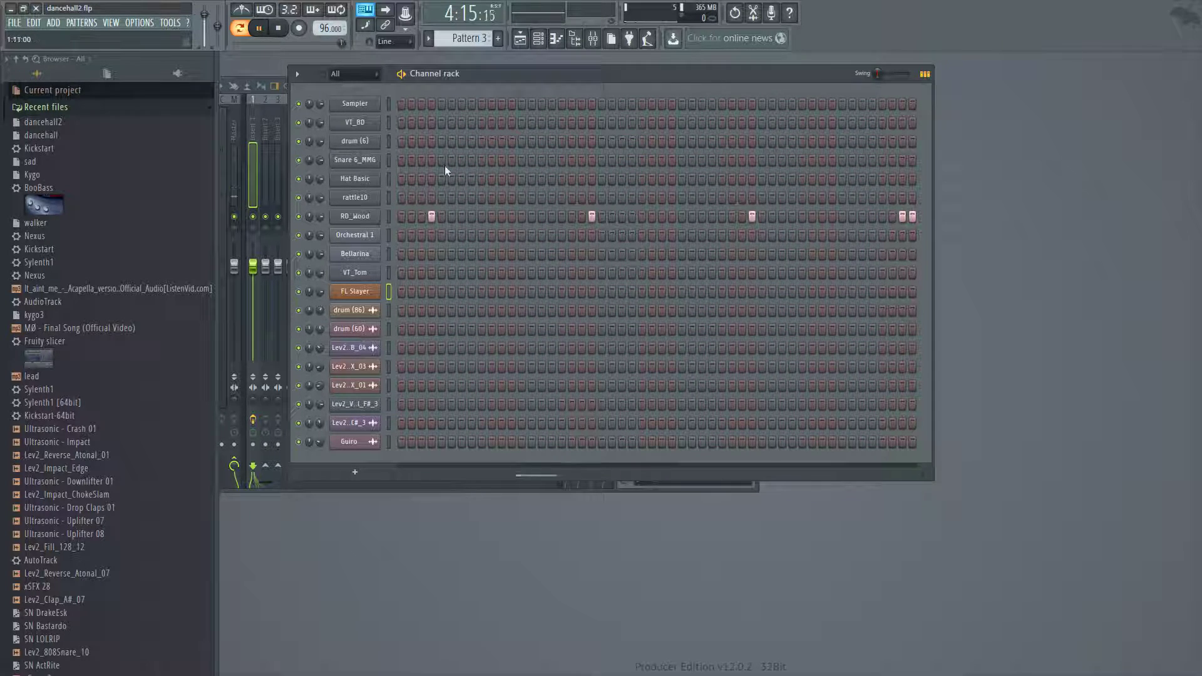
Step: Switch to Pattern 4 and open the Orchestral 1 channel's notes in the piano roll
left_click_drag(483, 39, 491, 15)
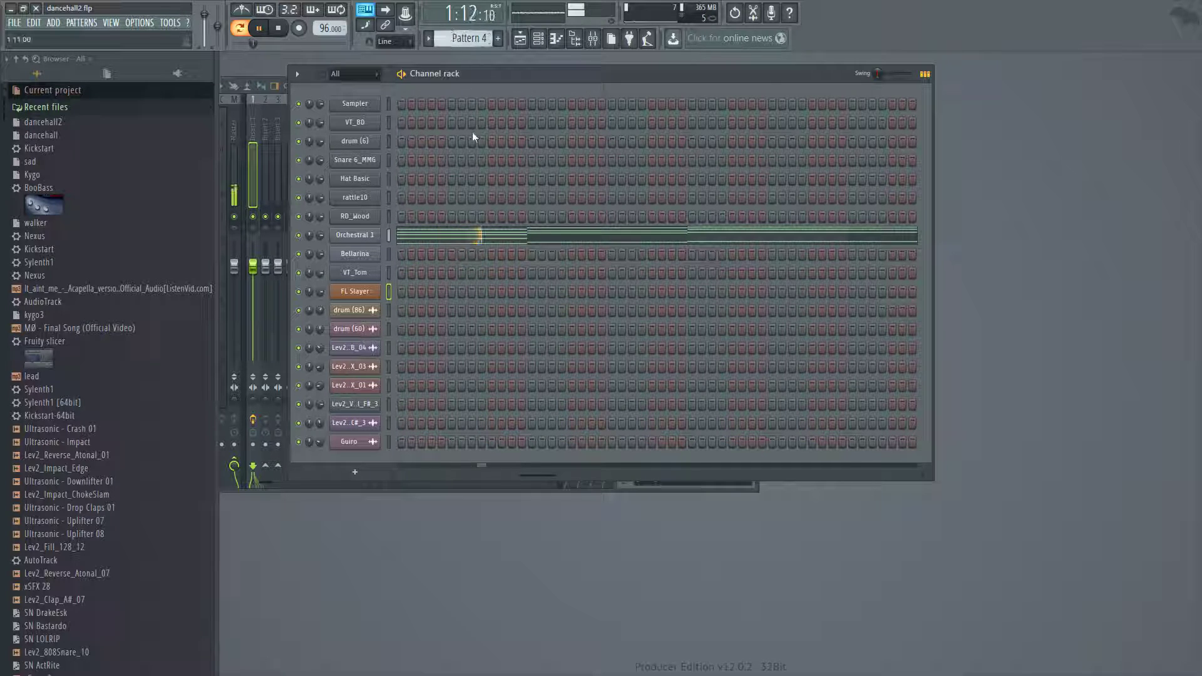
left_click(444, 237)
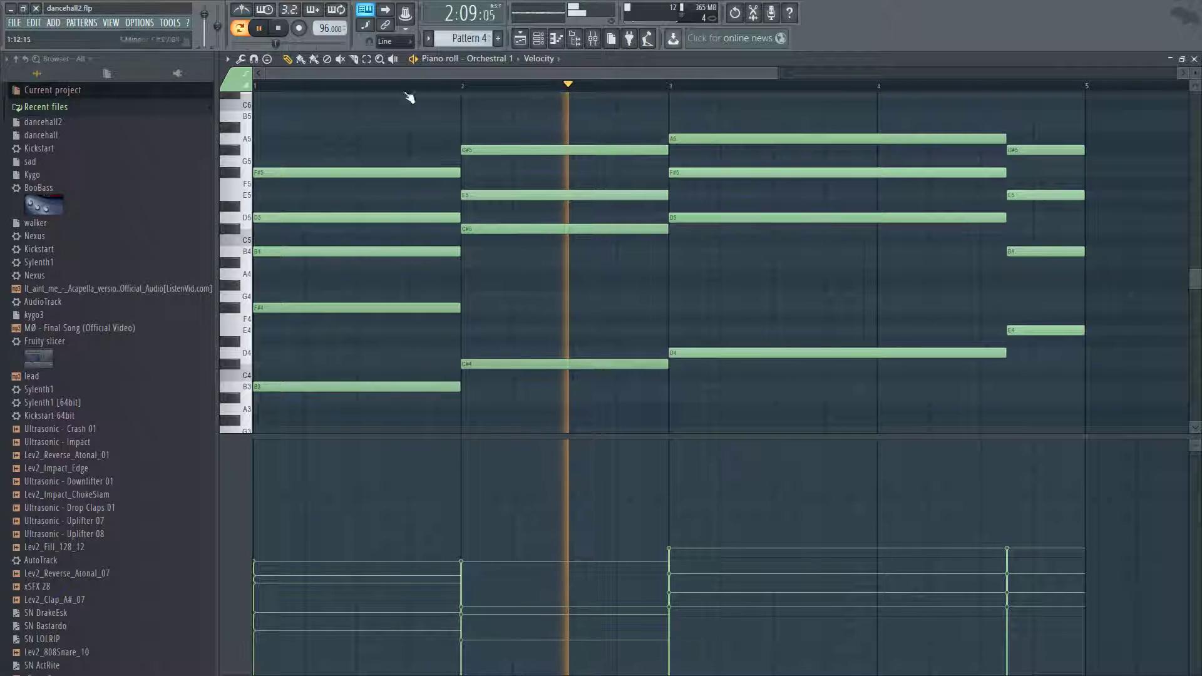
Step: Play through the Orchestral 1 chords of Pattern 4, replay their opening, stop playback and close the piano roll
left_click_drag(778, 67, 1105, 67)
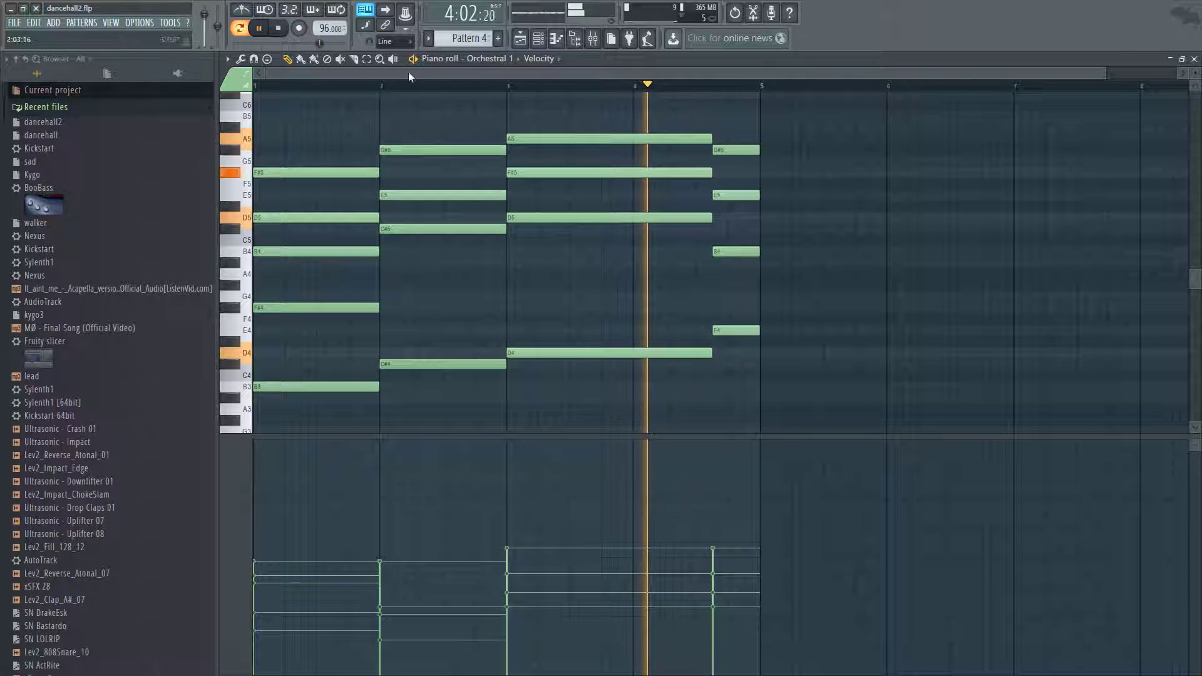
key("ctrl+space")
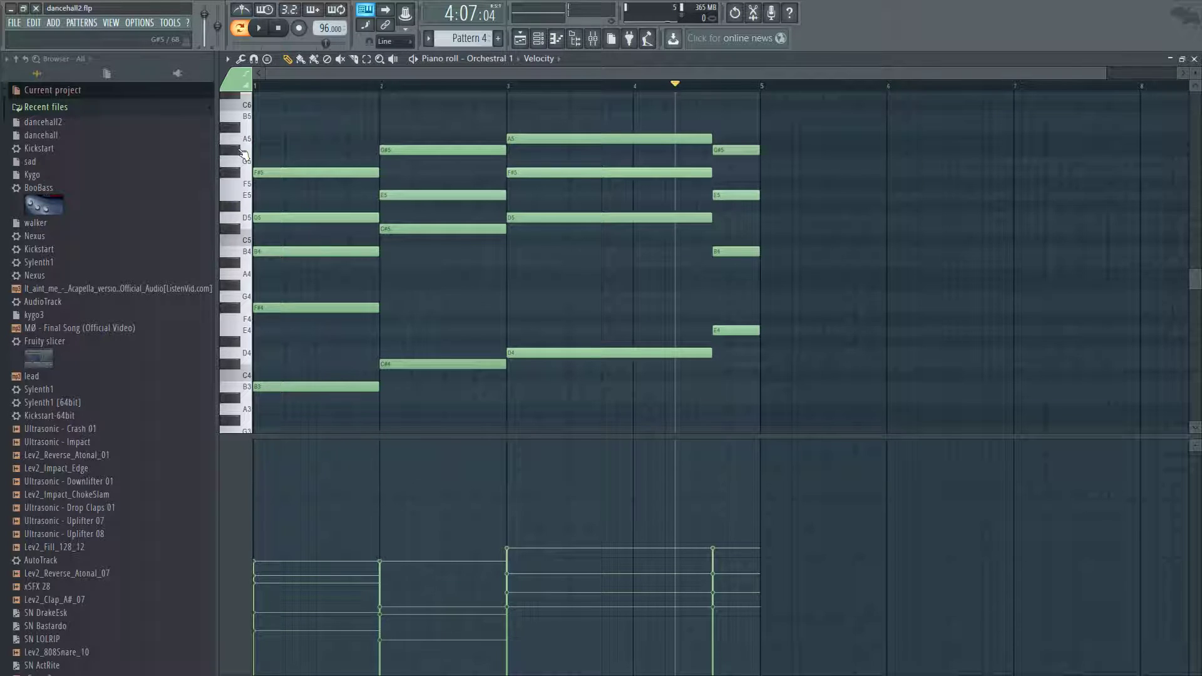
left_click(414, 59)
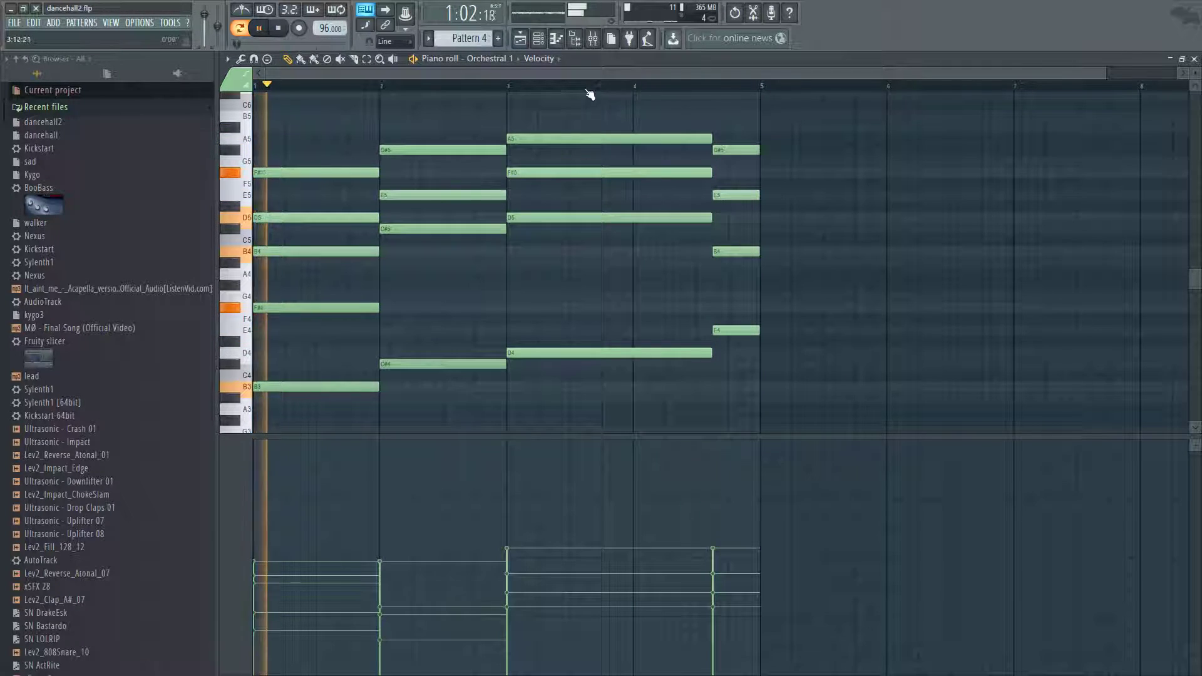
key("ctrl+space")
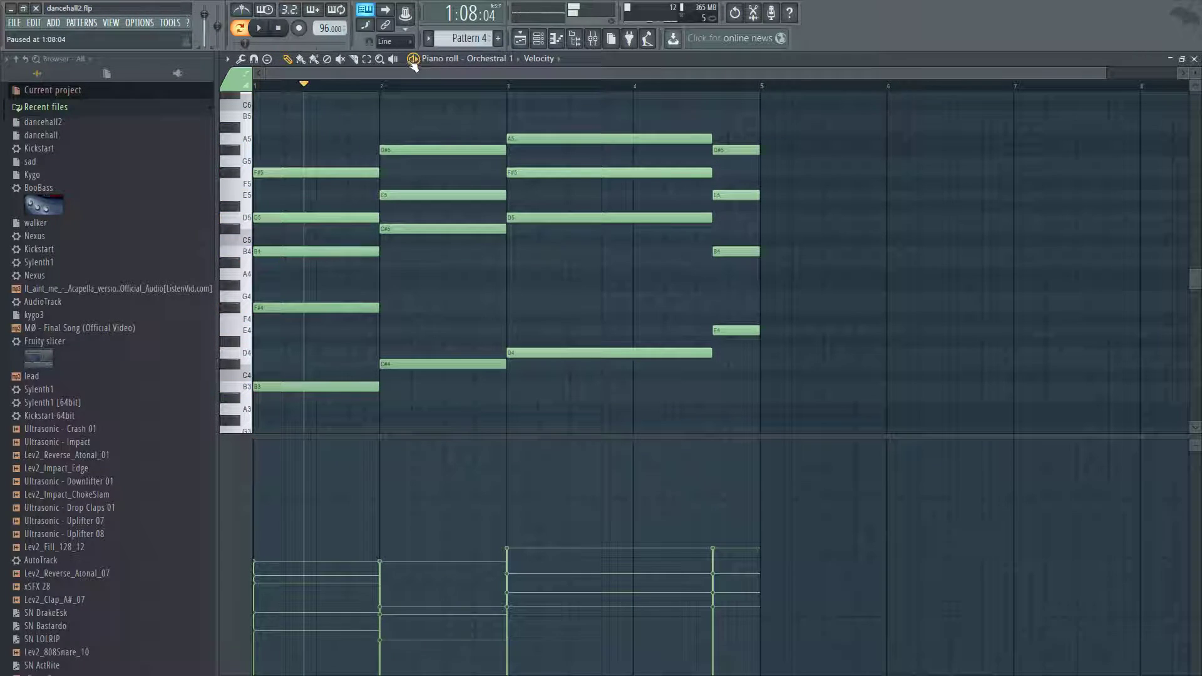
left_click(1191, 57)
Step: Switch to Pattern 5, open the Bellarina channel's notes in the piano roll, play the whole melody and close it
scroll(457, 36, "down", 1)
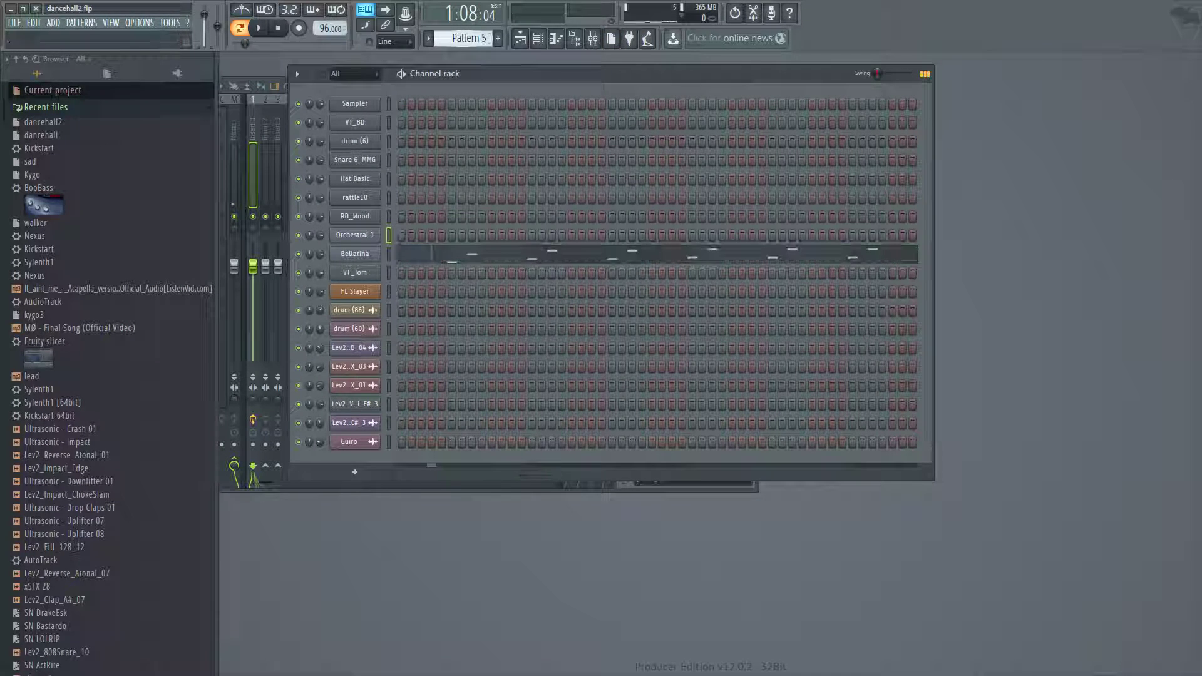
left_click(467, 260)
left_click_drag(301, 86, 201, 112)
left_click(242, 167)
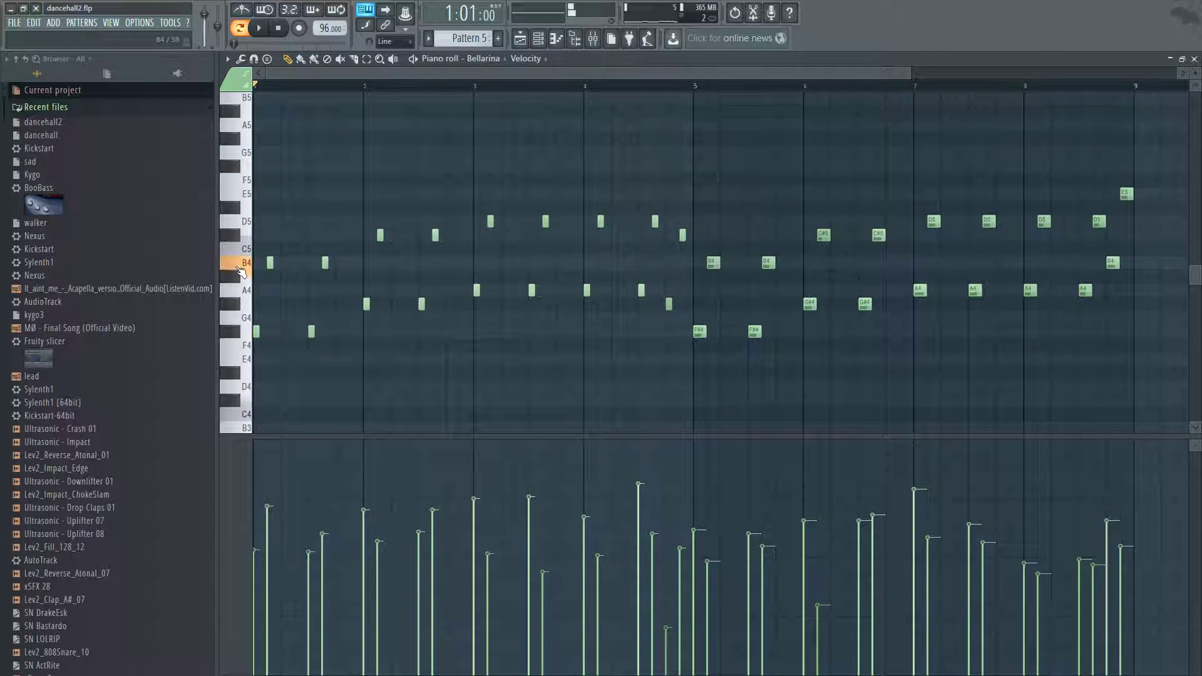
left_click(237, 333)
left_click(413, 59)
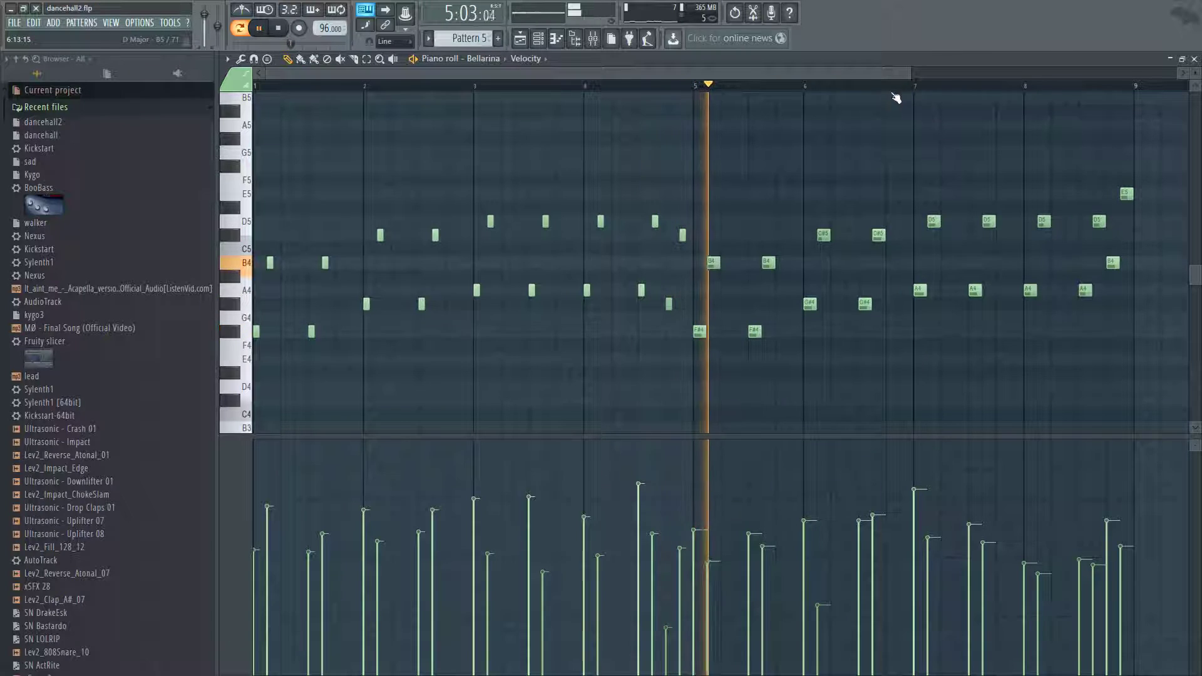
left_click_drag(914, 72, 1176, 72)
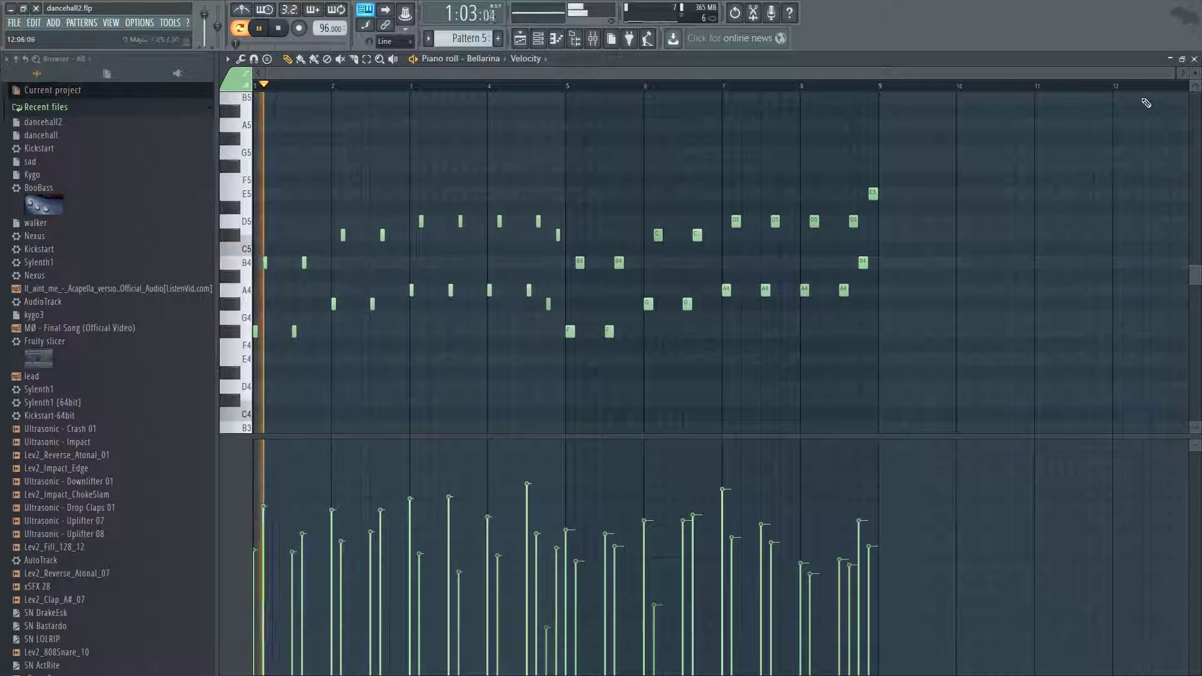
left_click(1194, 59)
Step: Switch to Pattern 6 and open the VT_Tom channel's notes in the piano roll, with the playhead returned towards the start
left_click(264, 31)
mouse_move(477, 38)
left_mouse_down()
mouse_move(477, 49)
mouse_move(477, 35)
left_mouse_up()
left_click(506, 274)
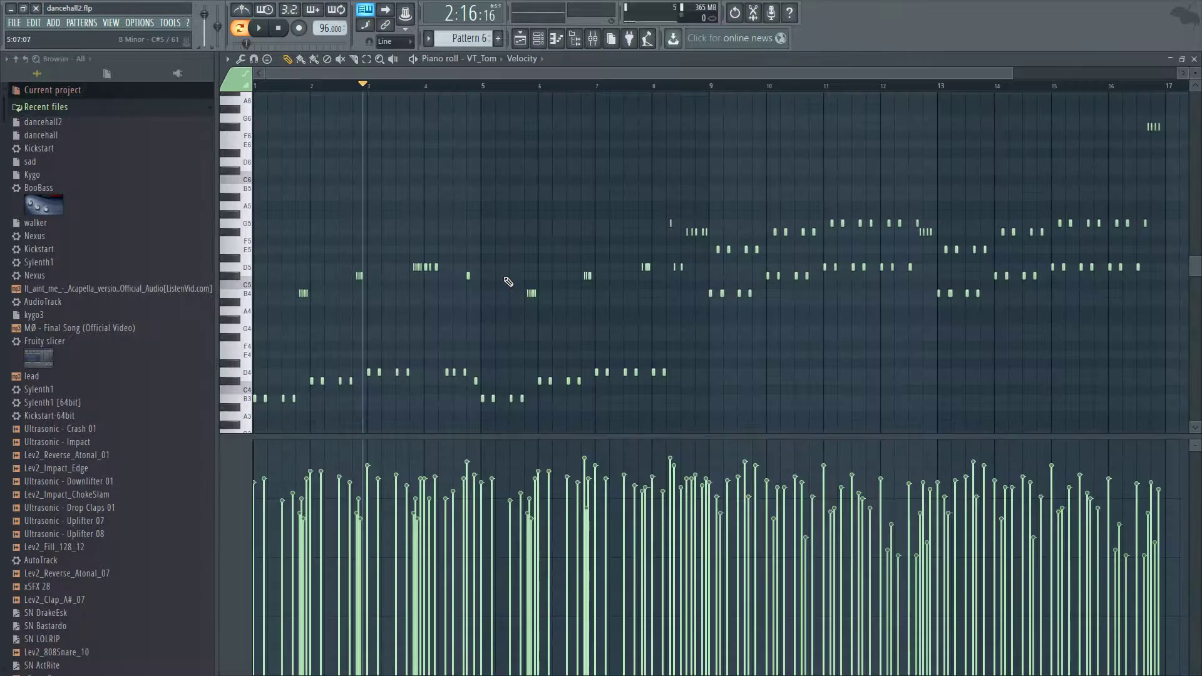
left_click_drag(334, 83, 202, 90)
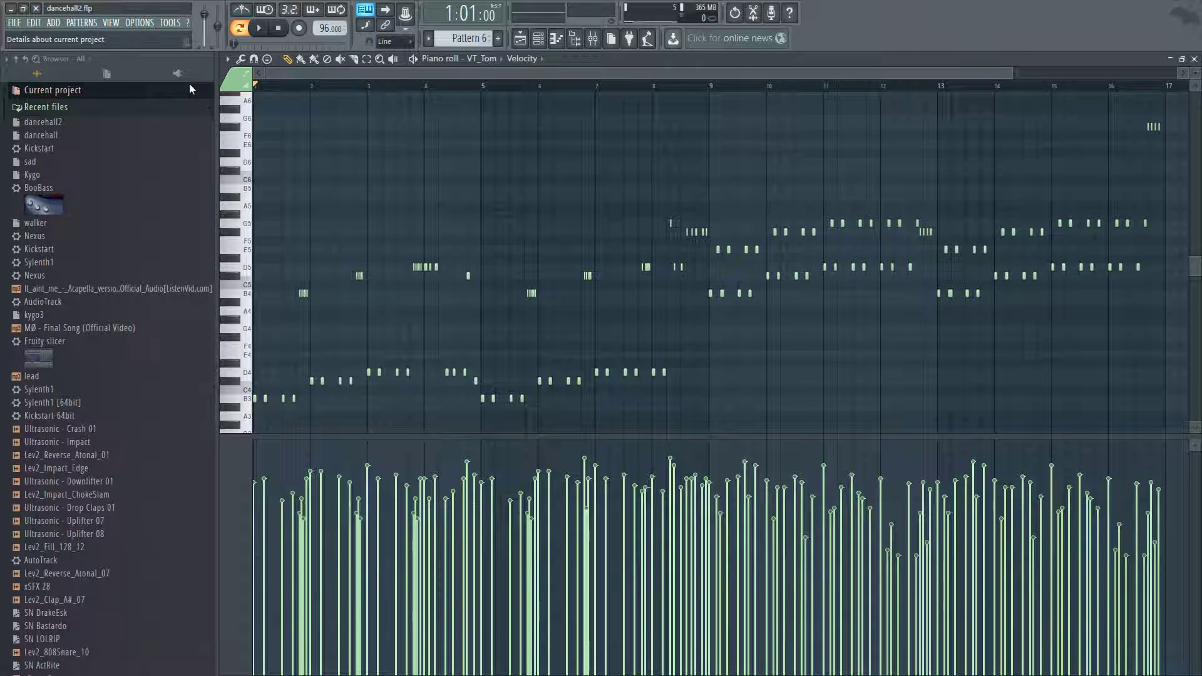
left_click(312, 86)
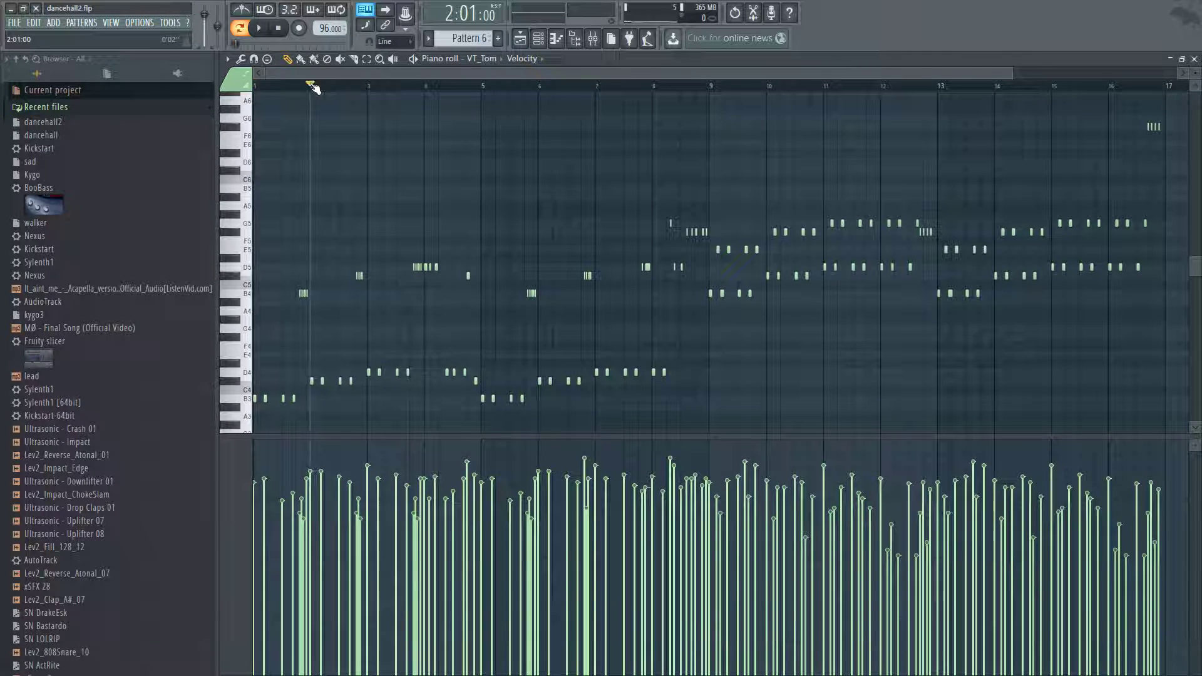
Step: Play Pattern 6's VT_Tom notes from the start and follow them up close to about bar 15
scroll(385, 172, "up", 3)
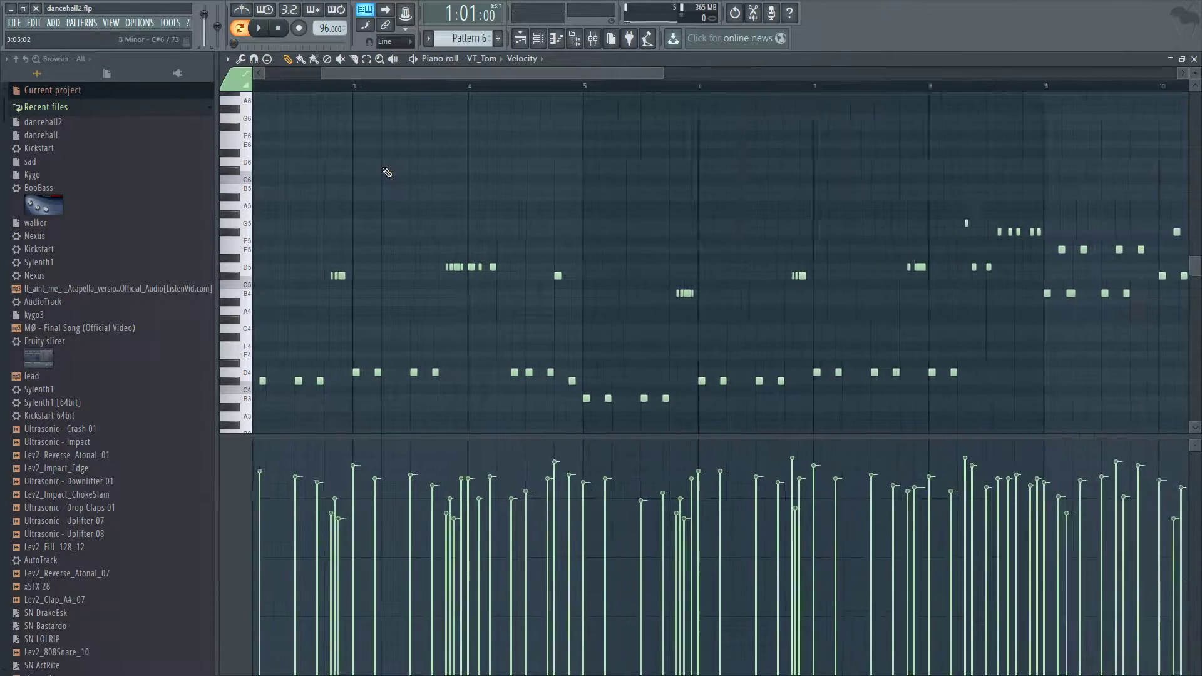
scroll(387, 172, "up", 4)
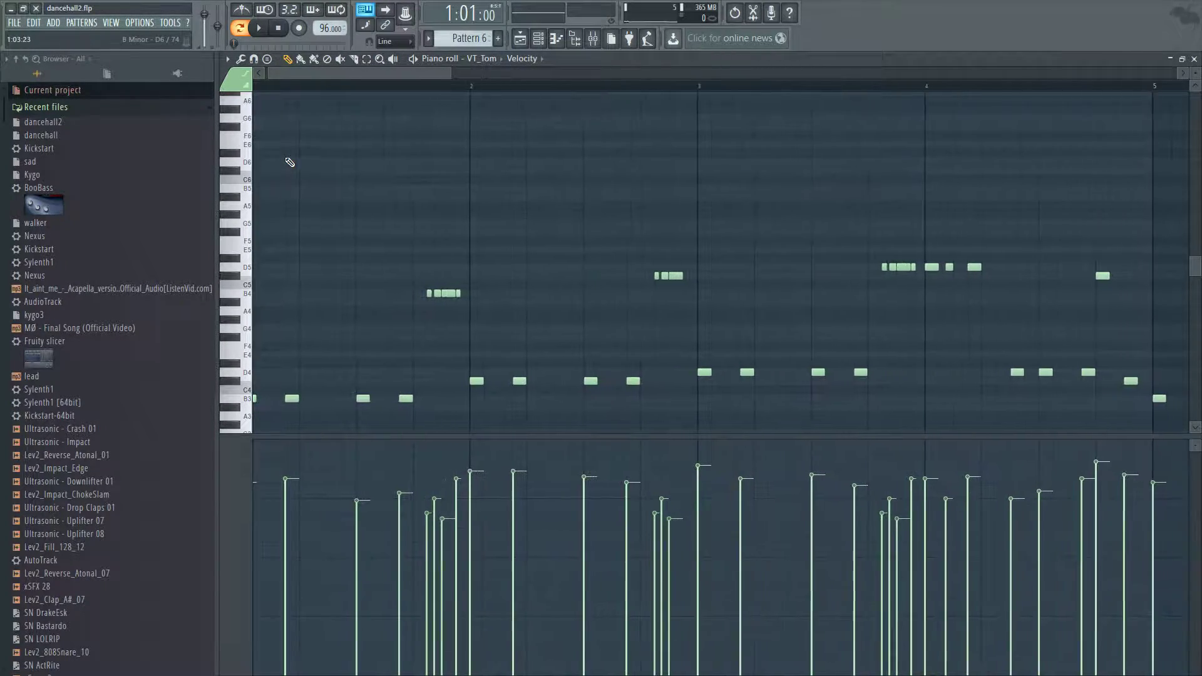
left_click_drag(323, 73, 268, 73)
scroll(293, 104, "up", 1)
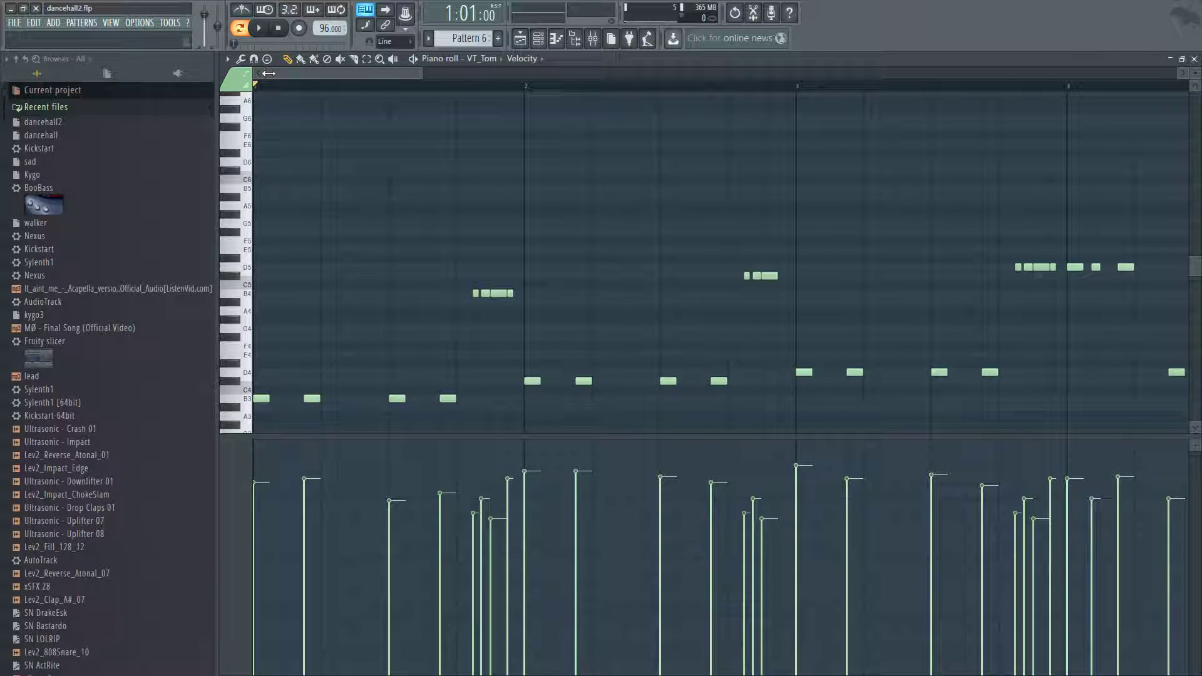
key("space")
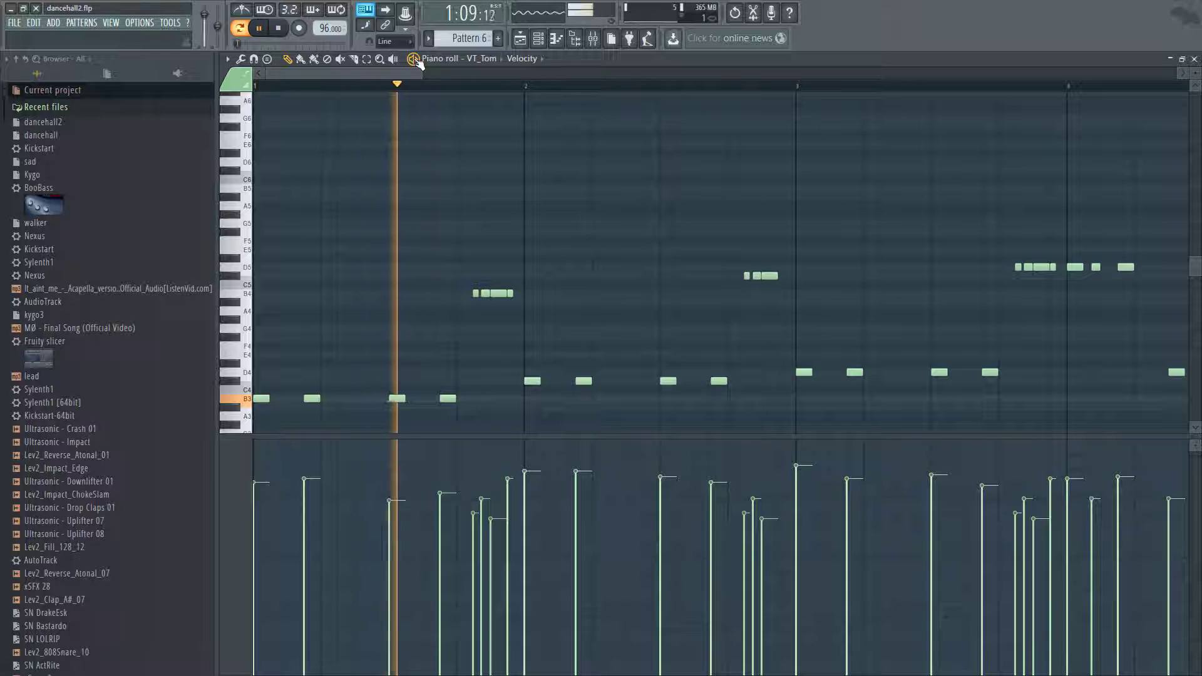
left_click_drag(374, 73, 709, 110)
left_click_drag(639, 75, 830, 108)
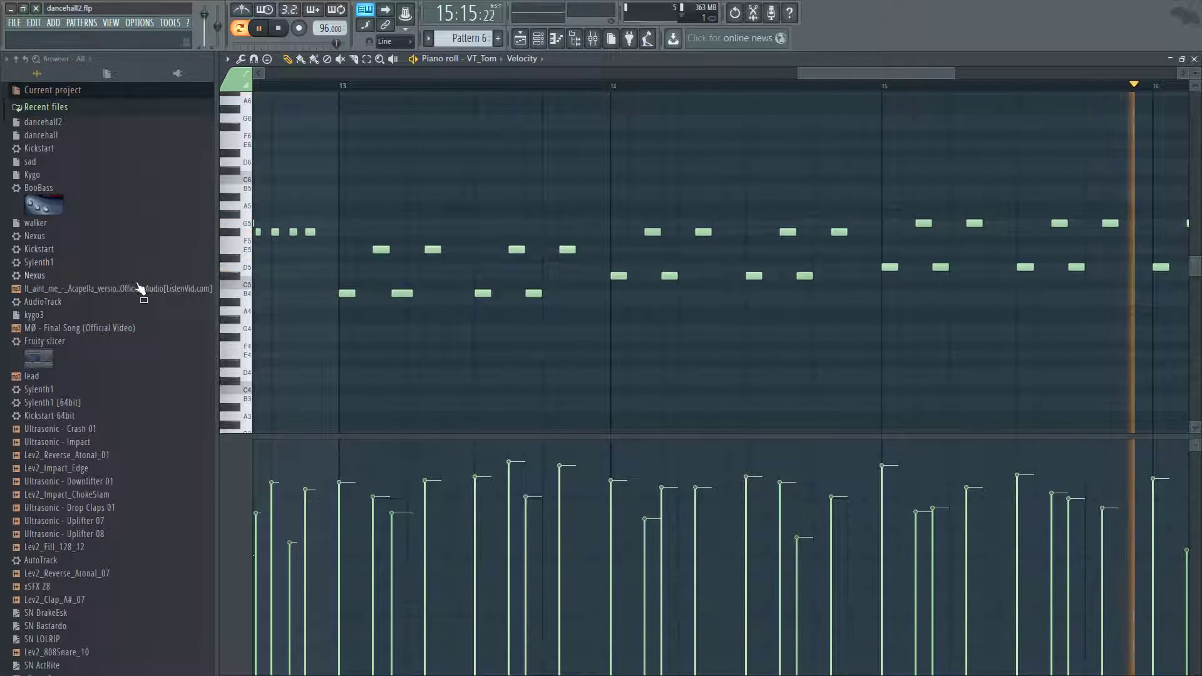
Step: Listen to the VT_Tom notes again from bar 1 to the pattern's end, stop playback and close the piano roll
left_click_drag(806, 73, 295, 70)
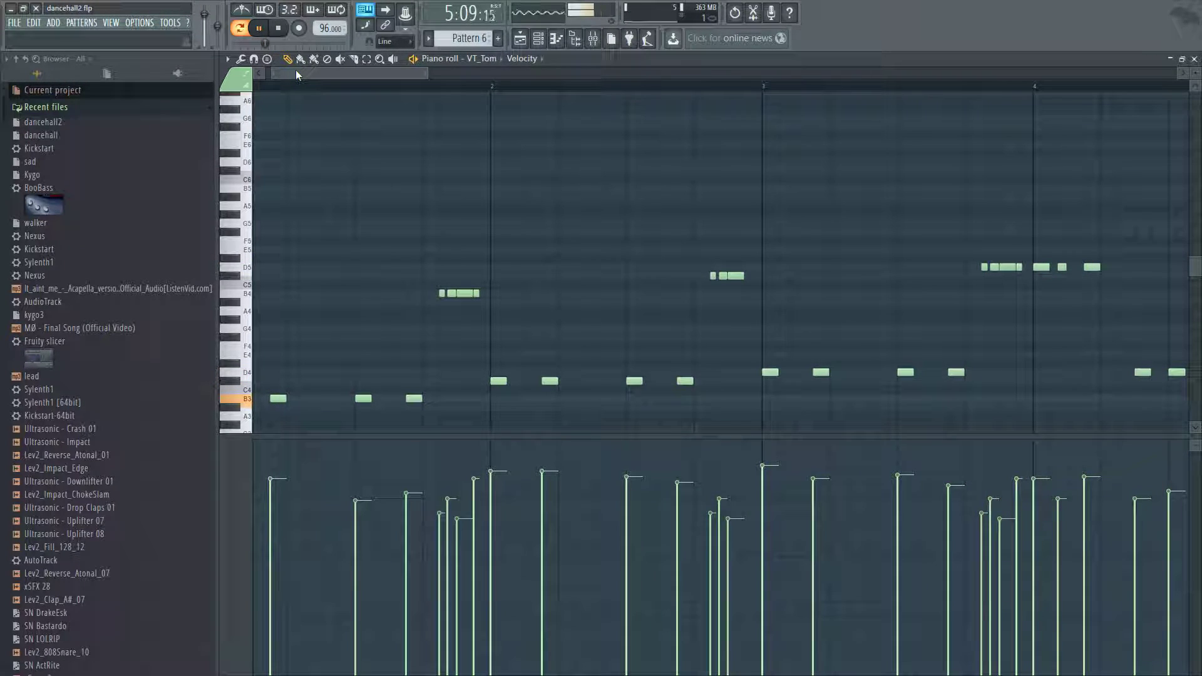
left_click_drag(295, 69, 578, 92)
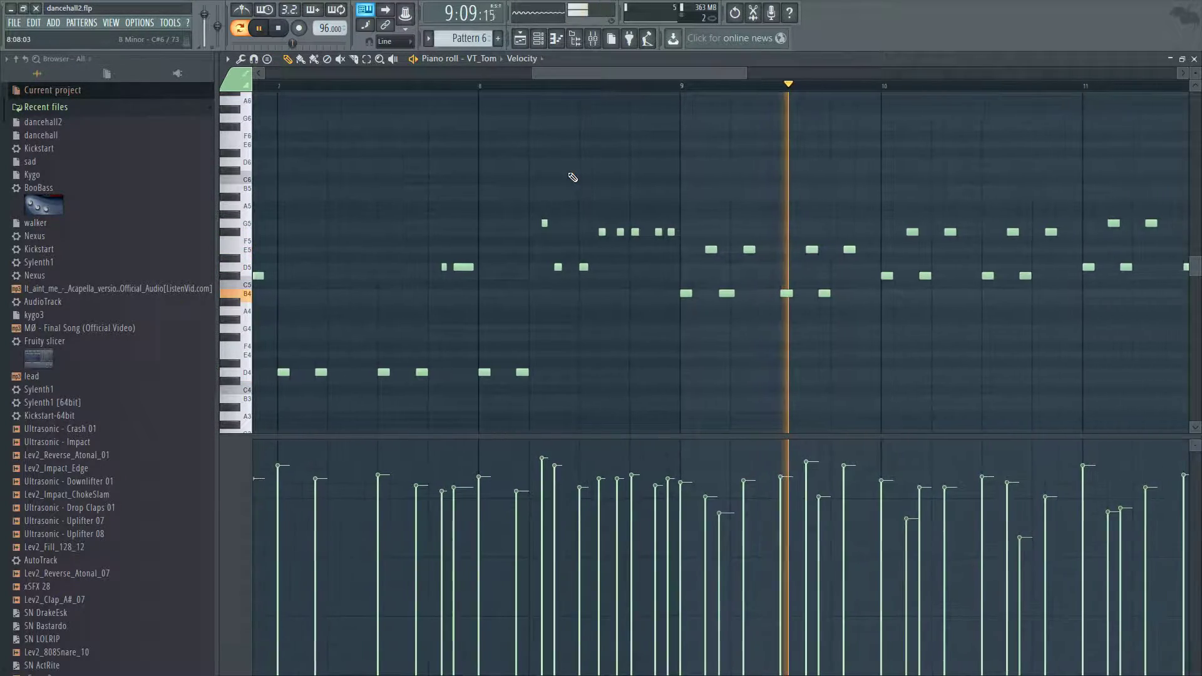
scroll(571, 178, "down", 2)
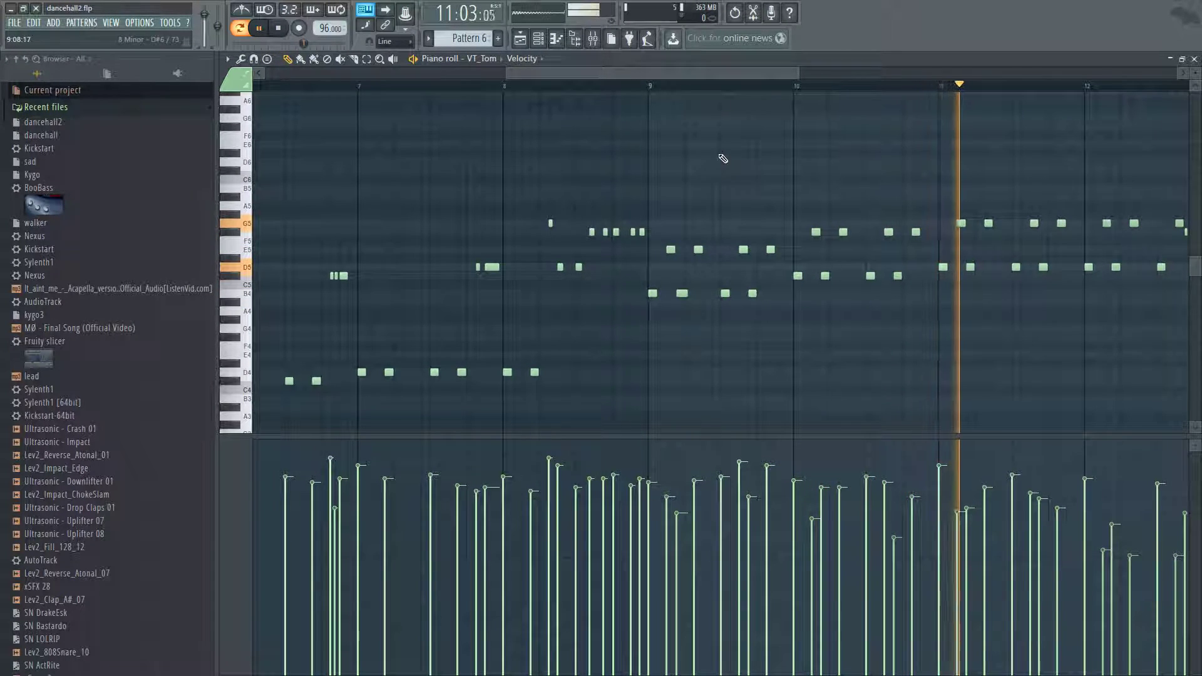
left_click_drag(513, 73, 749, 92)
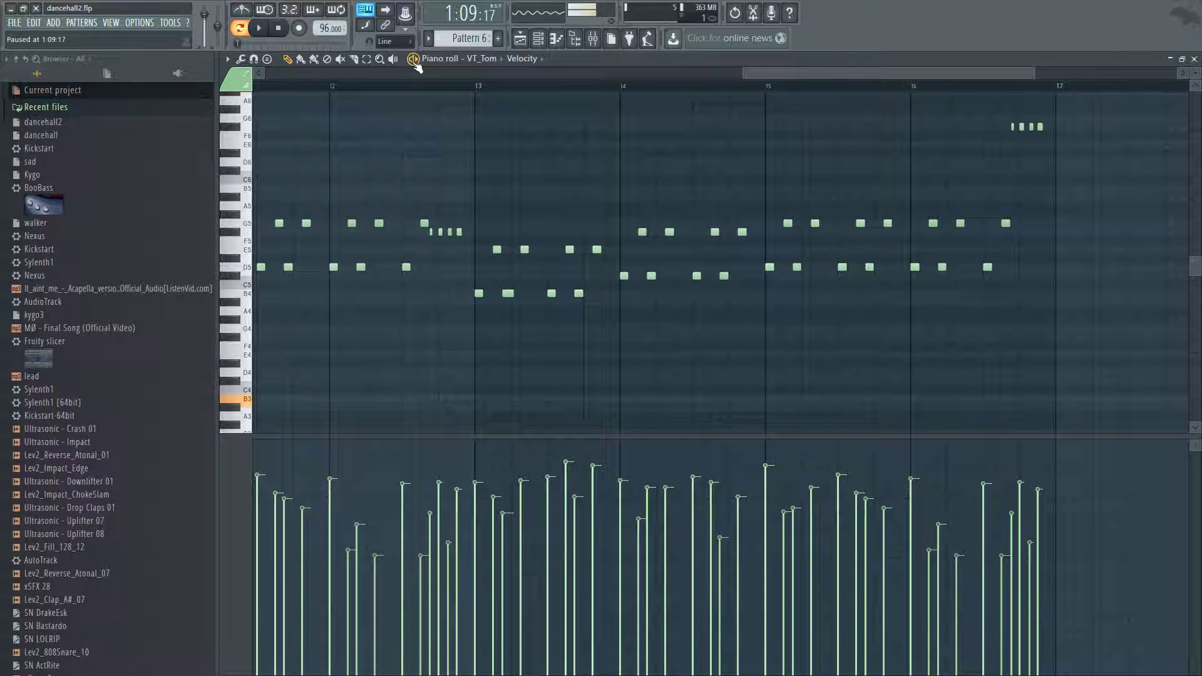
left_click(1194, 58)
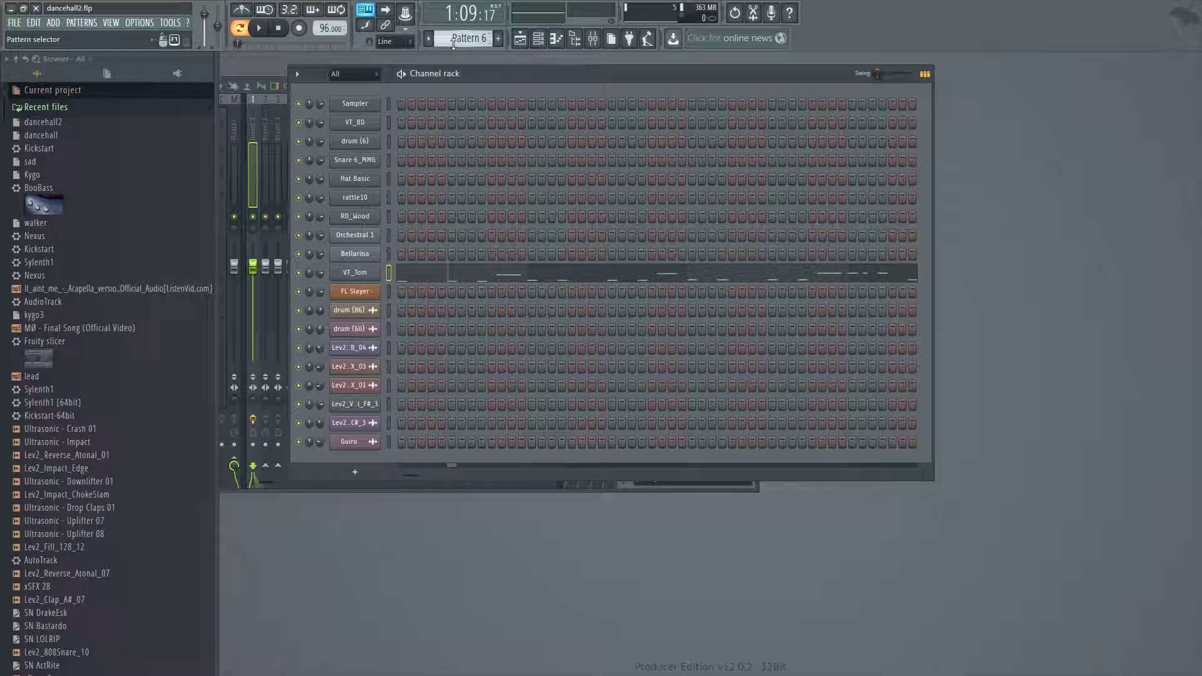
Step: Select the Drum pattern and open the playlist at the beginning of the arrangement
left_click_drag(490, 39, 489, 56)
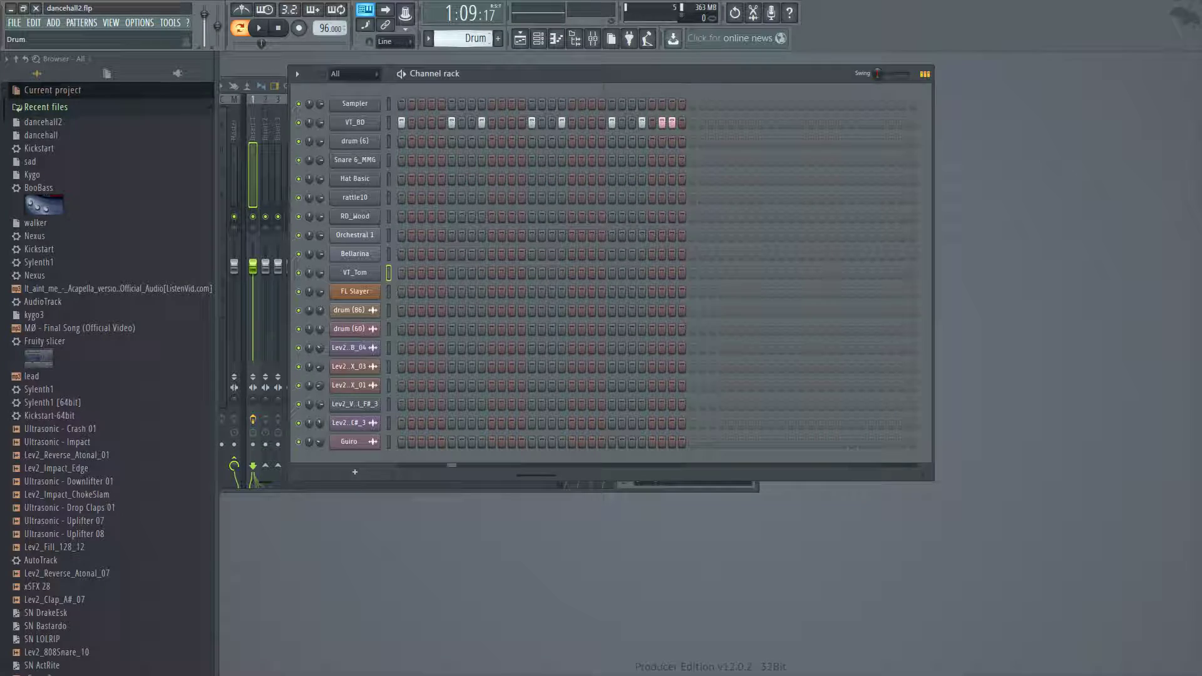
left_click(520, 38)
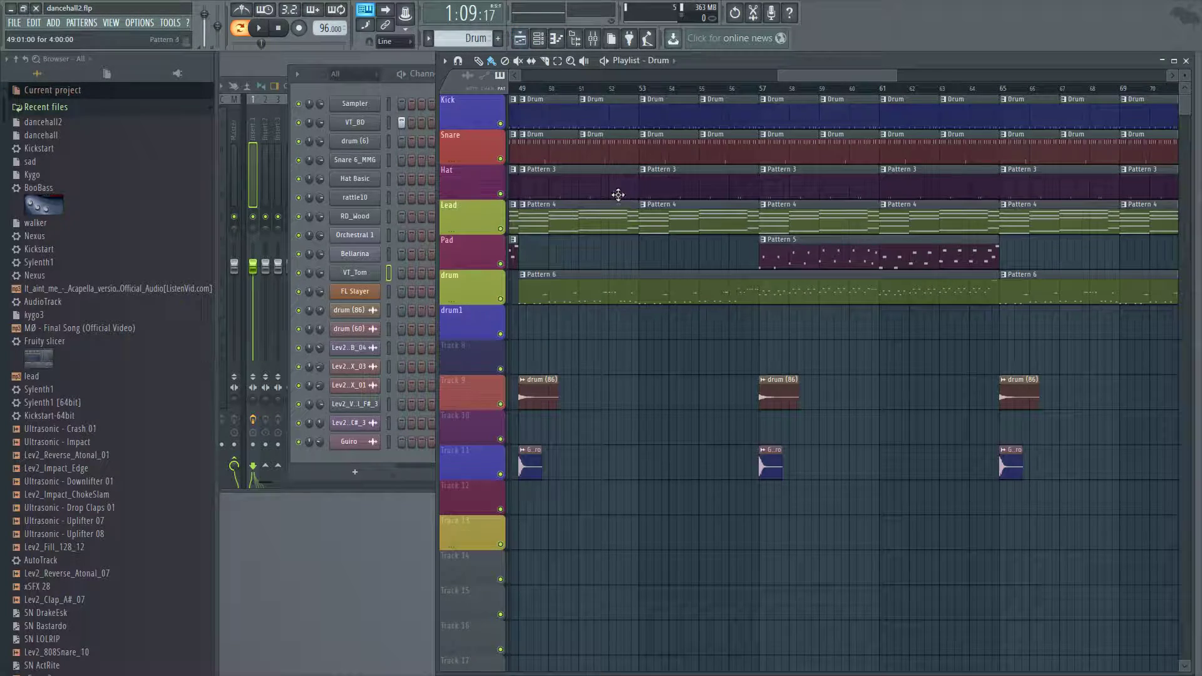
scroll(791, 103, "left", 15)
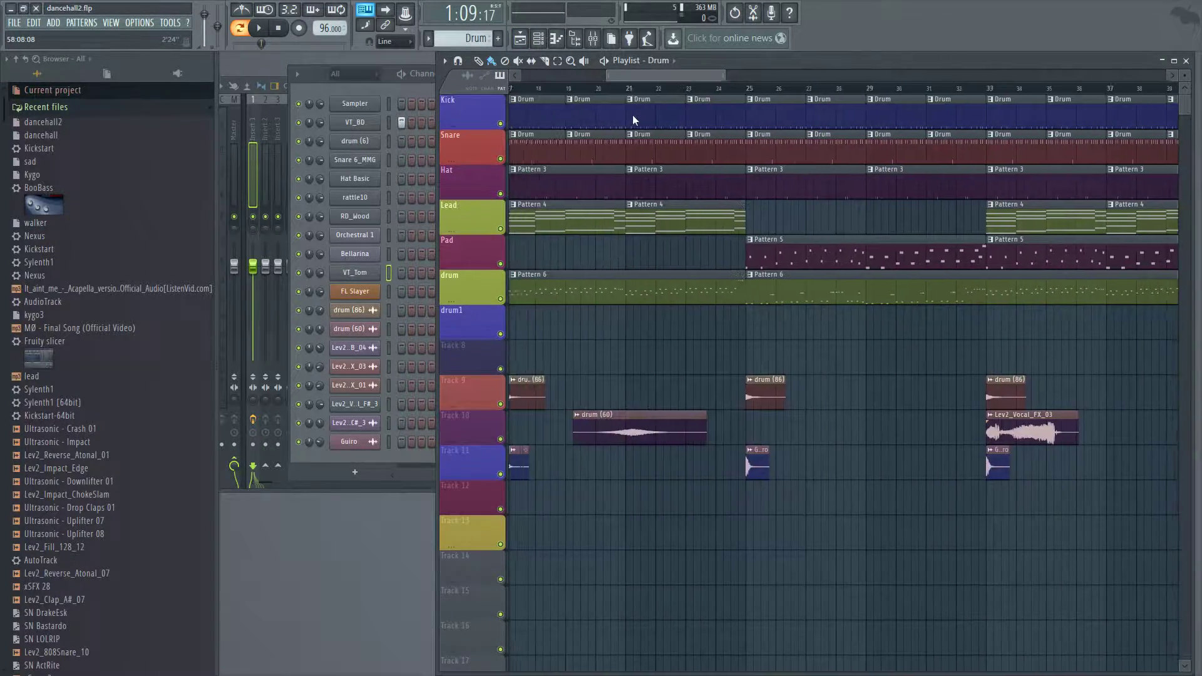
scroll(545, 169, "left", 1)
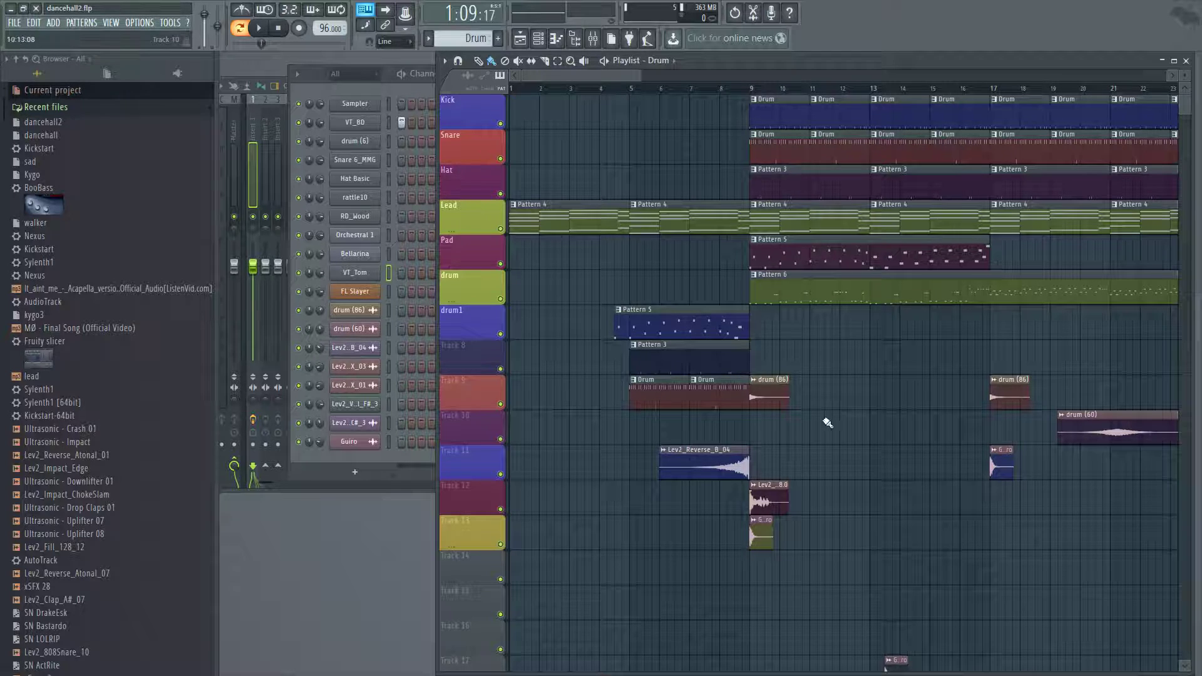
Step: Open and preview the samples of the drum (86), Guiro and Lev2_Reverse_B_04 audio clips around bar 9
double_click(764, 390)
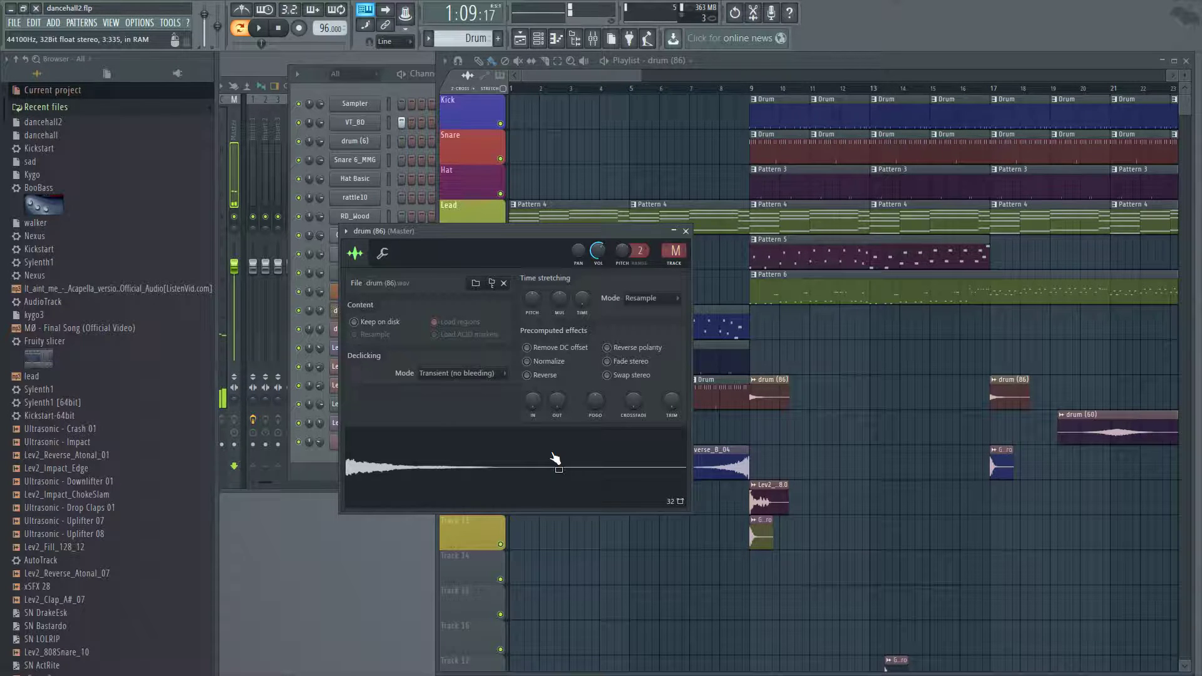
left_click(686, 232)
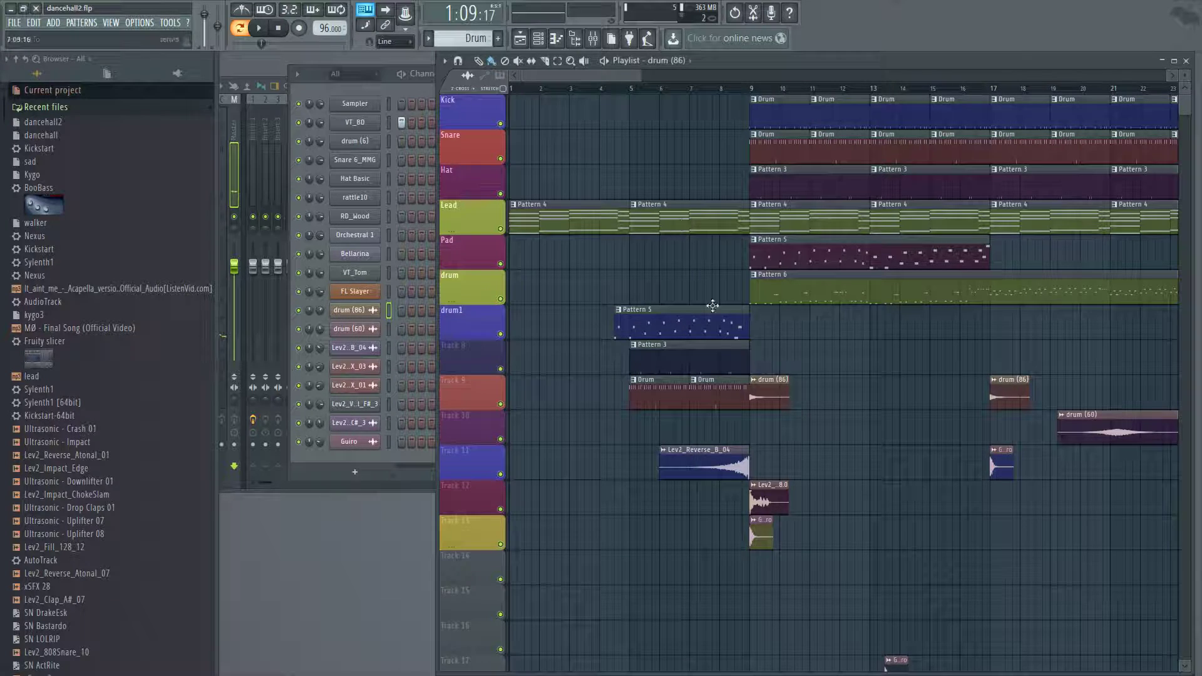
double_click(763, 544)
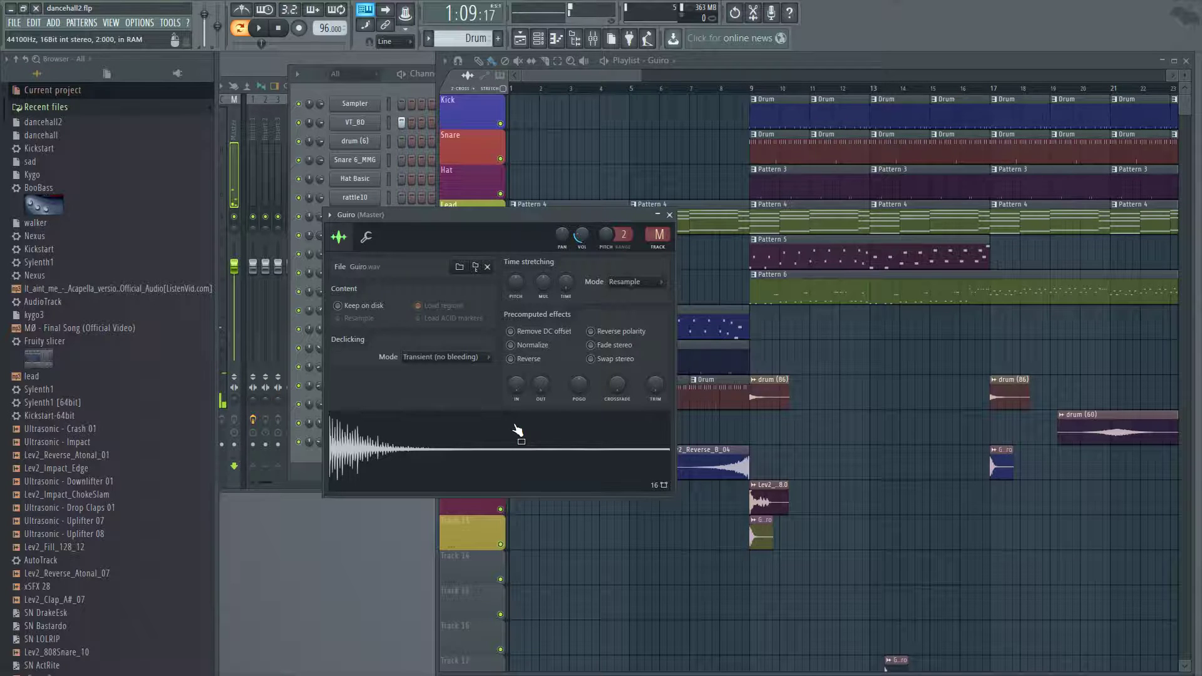
left_click_drag(556, 74, 566, 74)
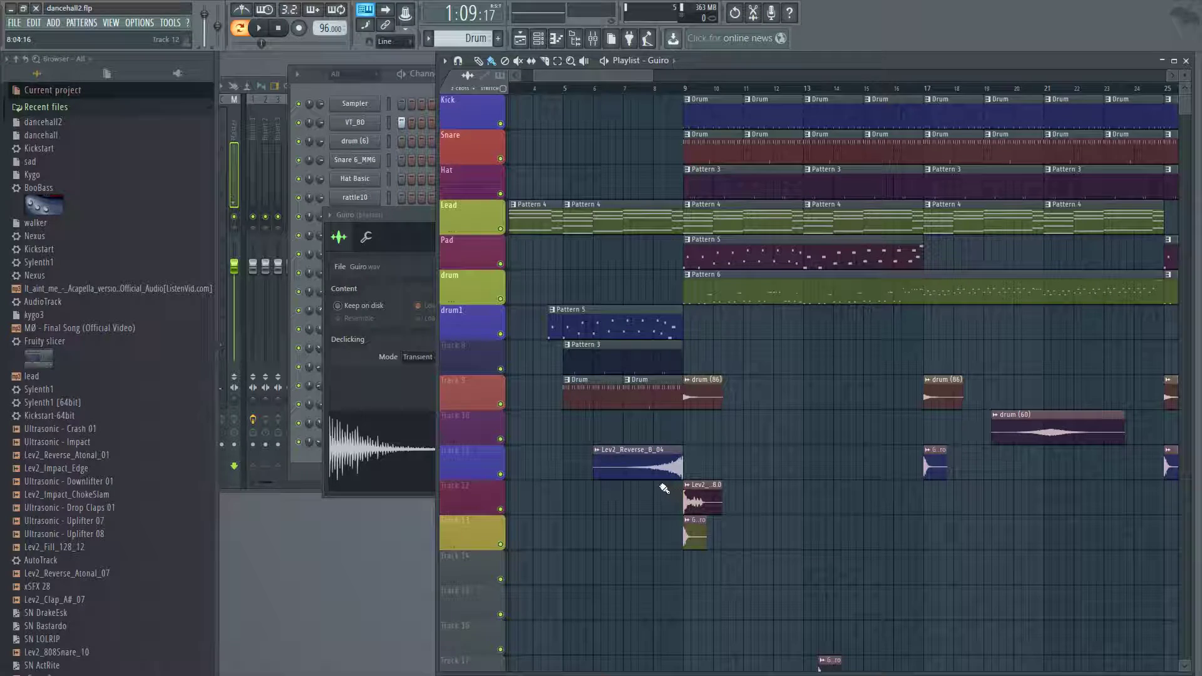
double_click(639, 472)
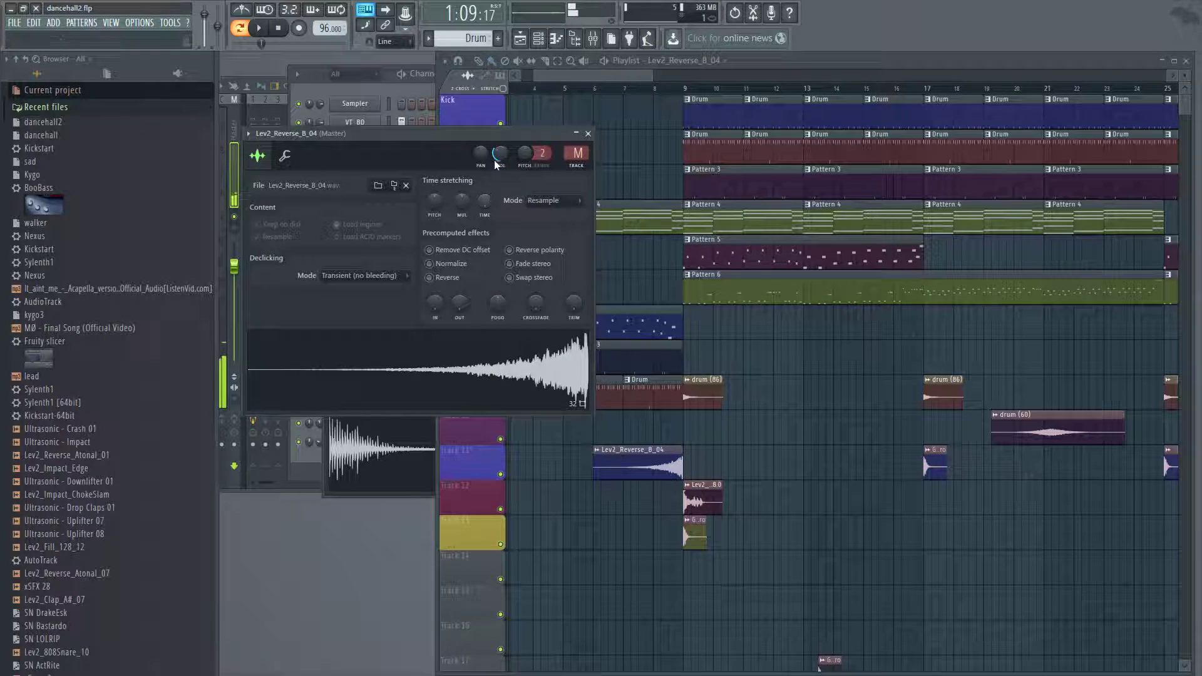
left_click_drag(569, 73, 600, 76)
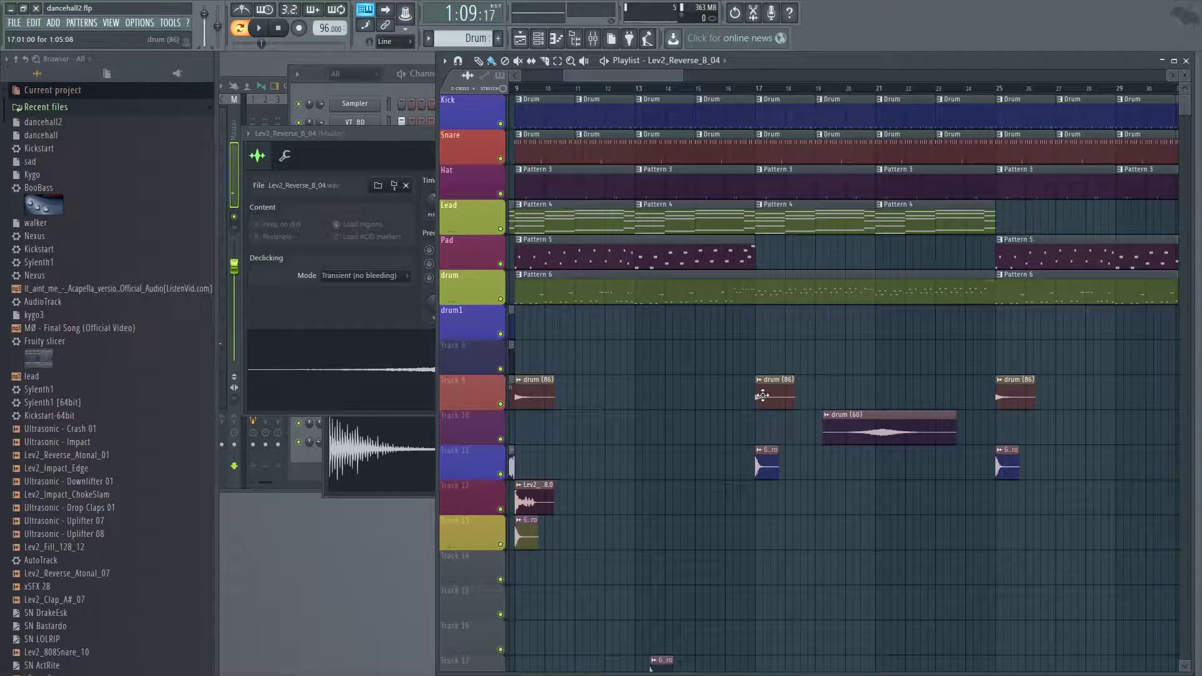
Step: Play the song in the playlist, follow the effect clips up to about bar 24, and stop playback
left_click_drag(614, 73, 498, 71)
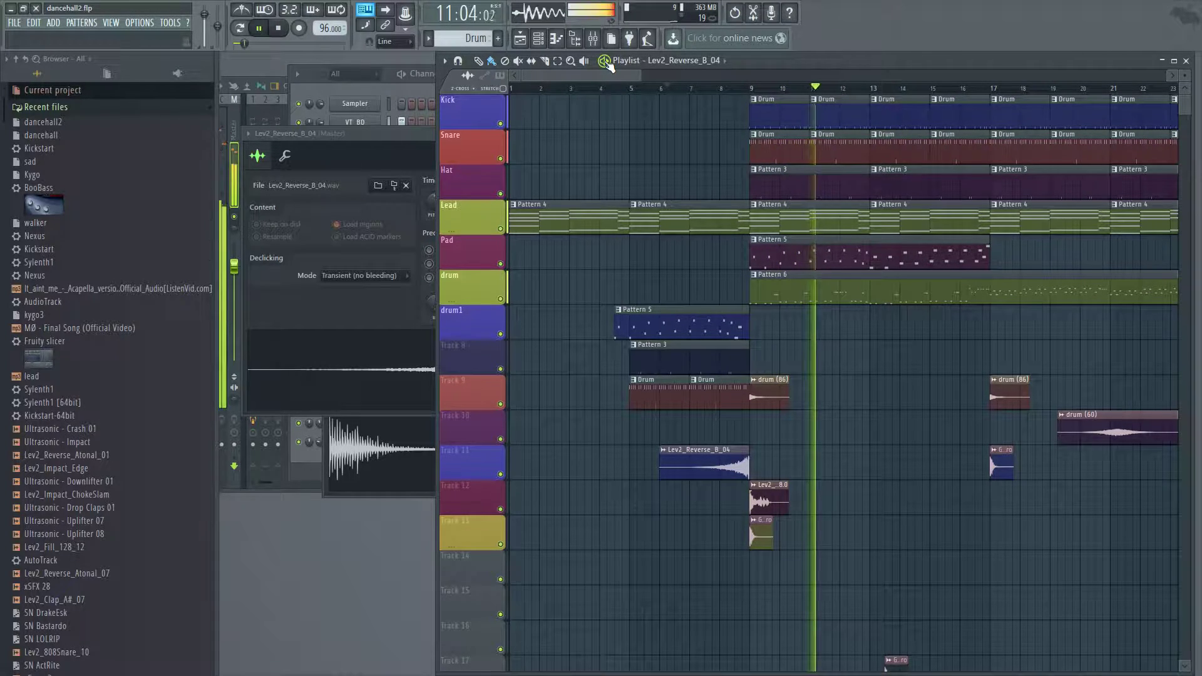
left_click_drag(590, 74, 607, 76)
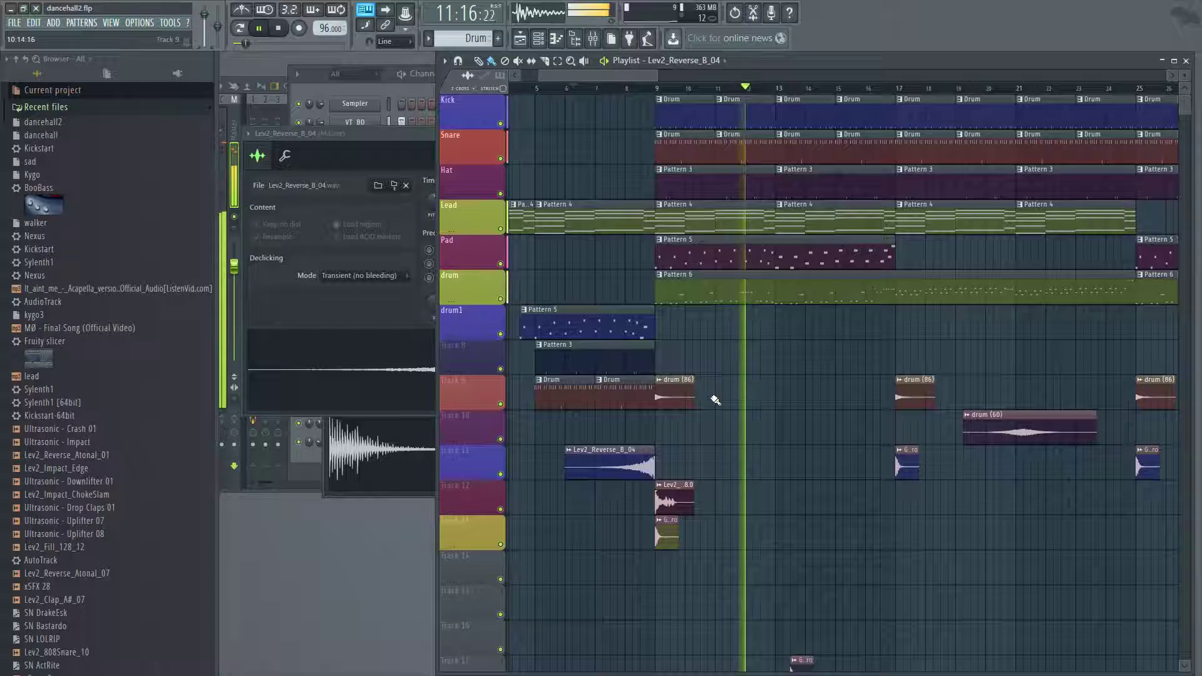
scroll(757, 526, "down", 2)
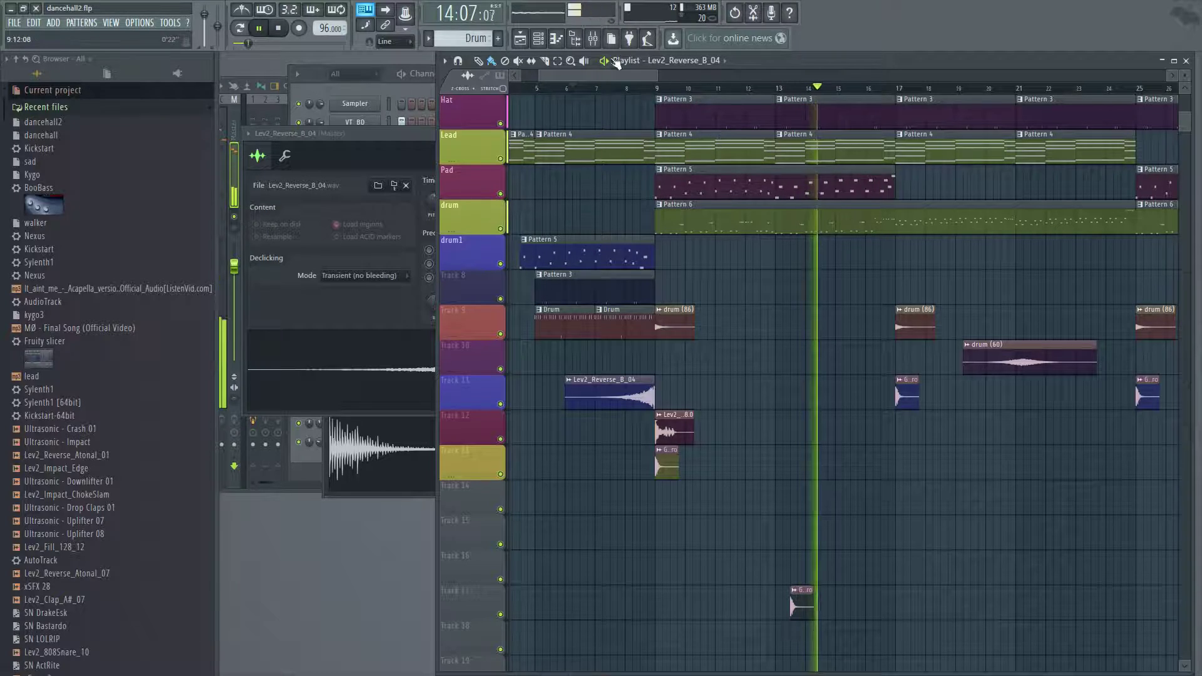
left_click_drag(575, 73, 607, 81)
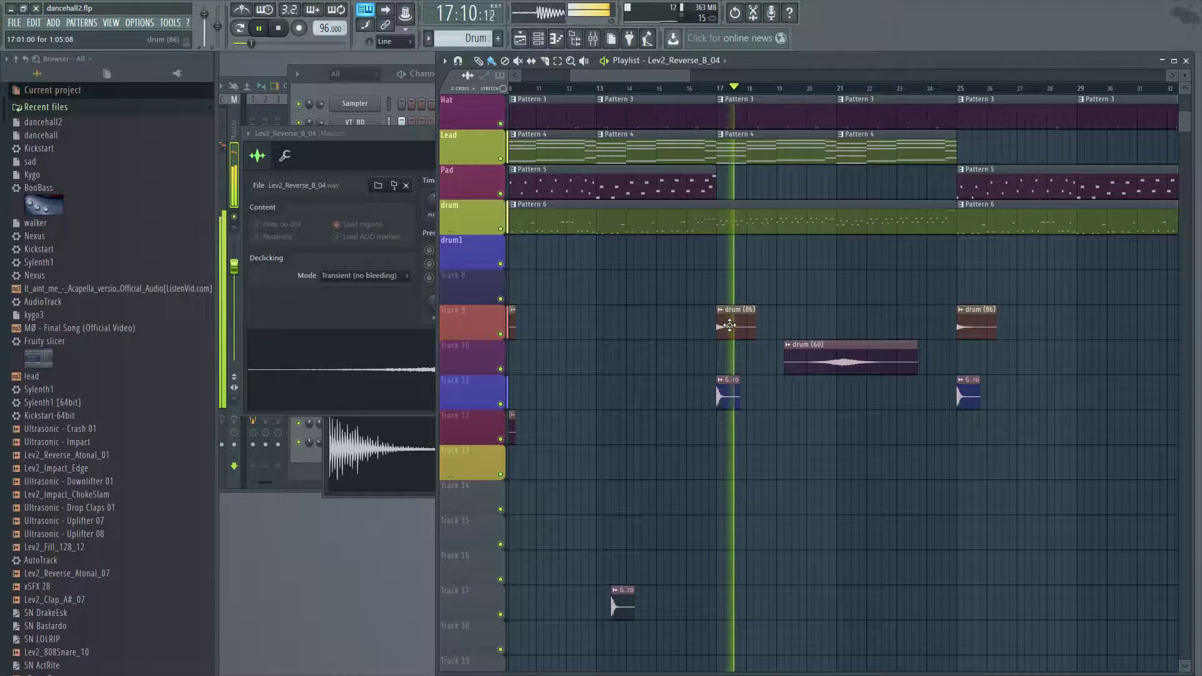
left_click_drag(591, 76, 602, 78)
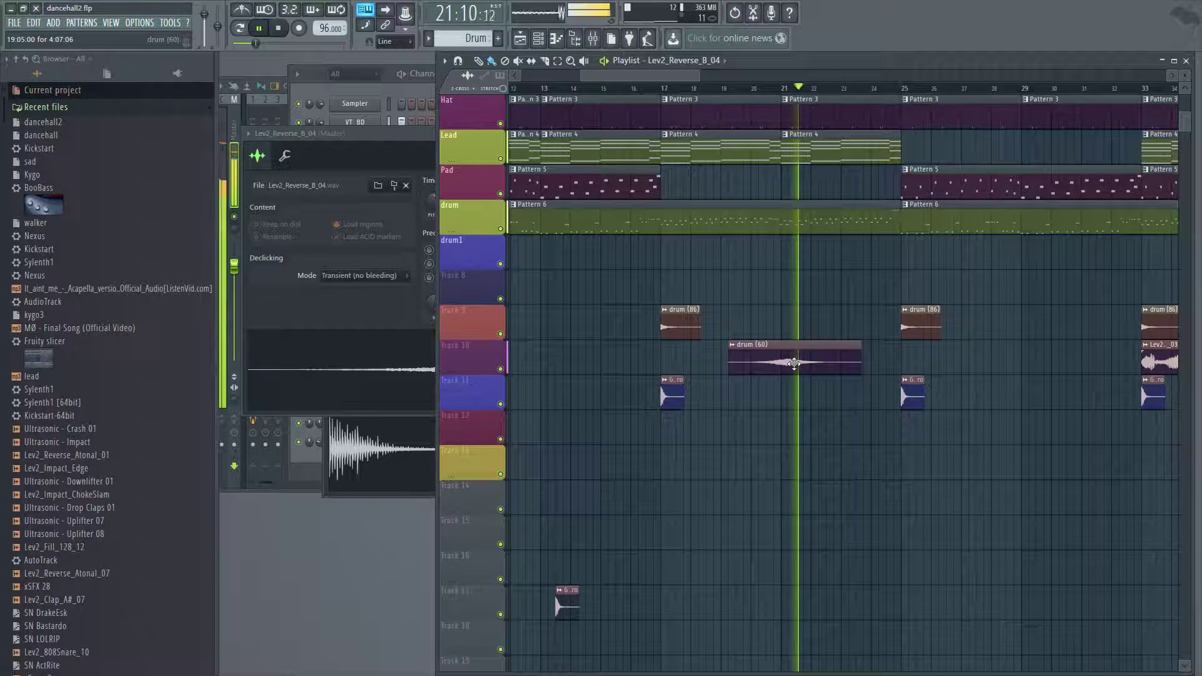
left_click(608, 65)
left_click_drag(602, 75, 534, 76)
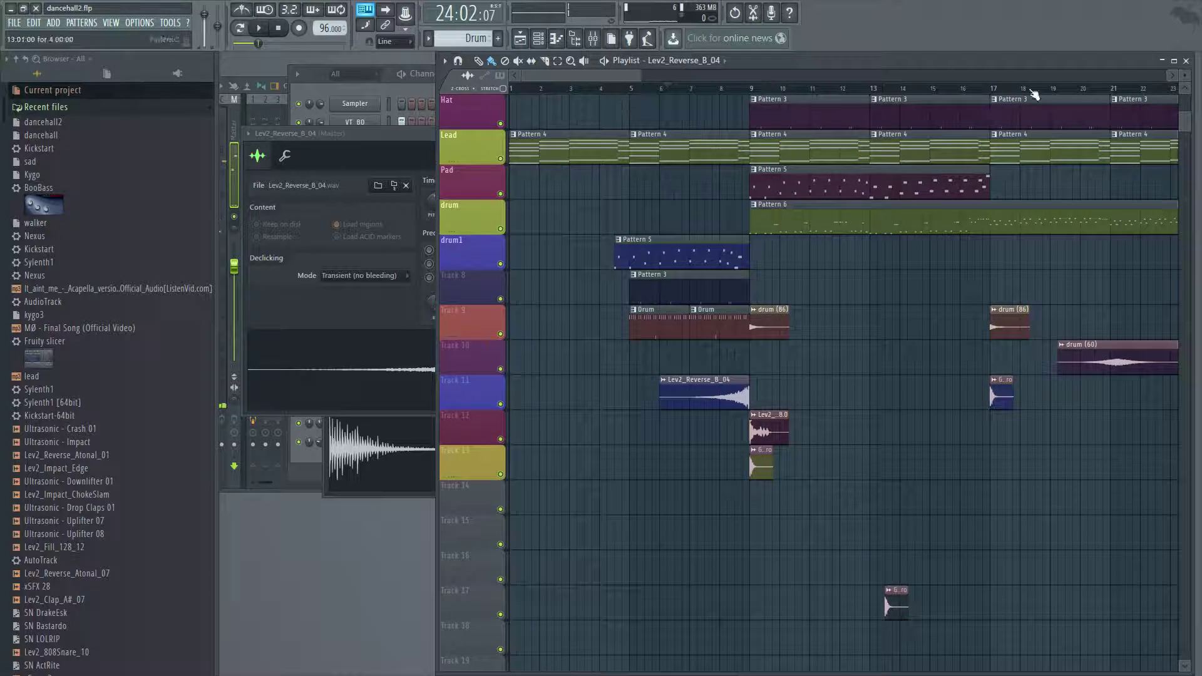
Step: Close the playlist and move the channel rack aside to uncover the open Lev2_Reverse_B_04 and Guiro sample windows
left_click(1186, 61)
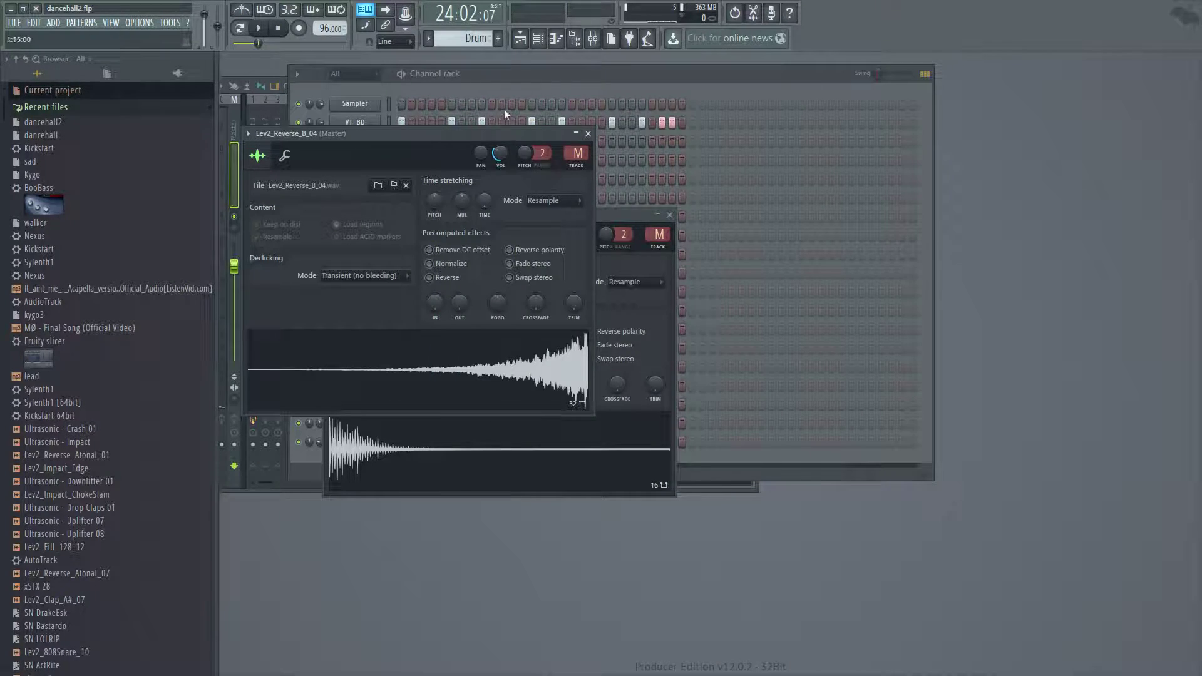
left_click_drag(486, 74, 698, 93)
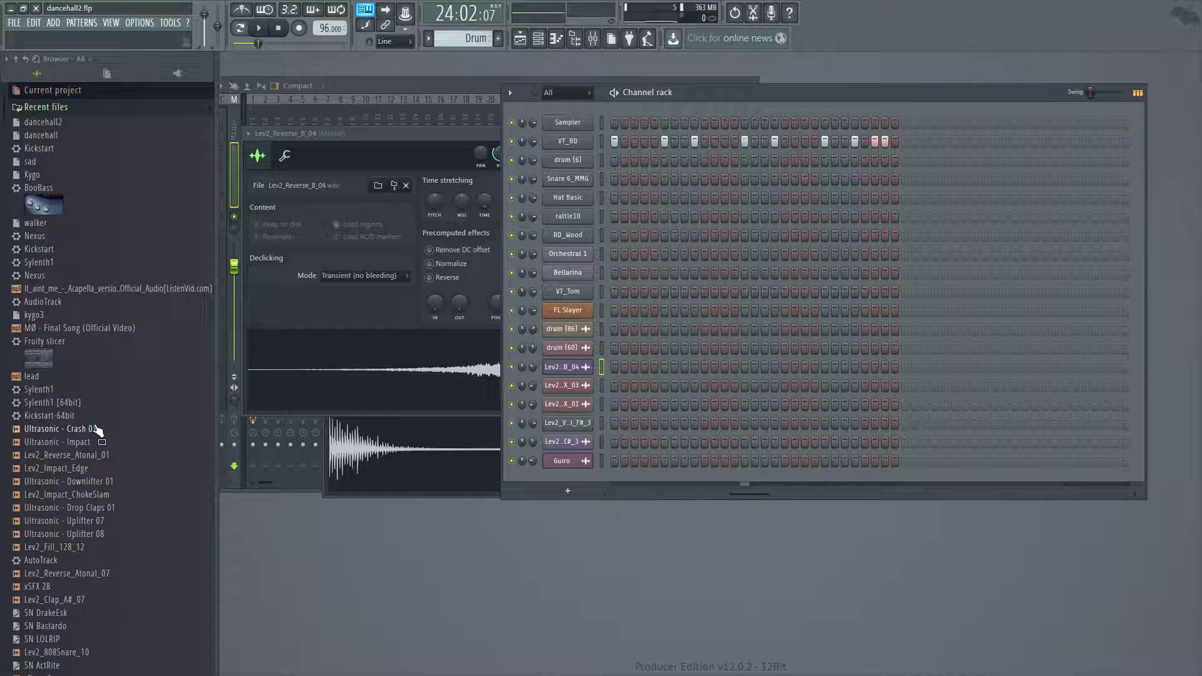
left_click_drag(97, 428, 382, 470)
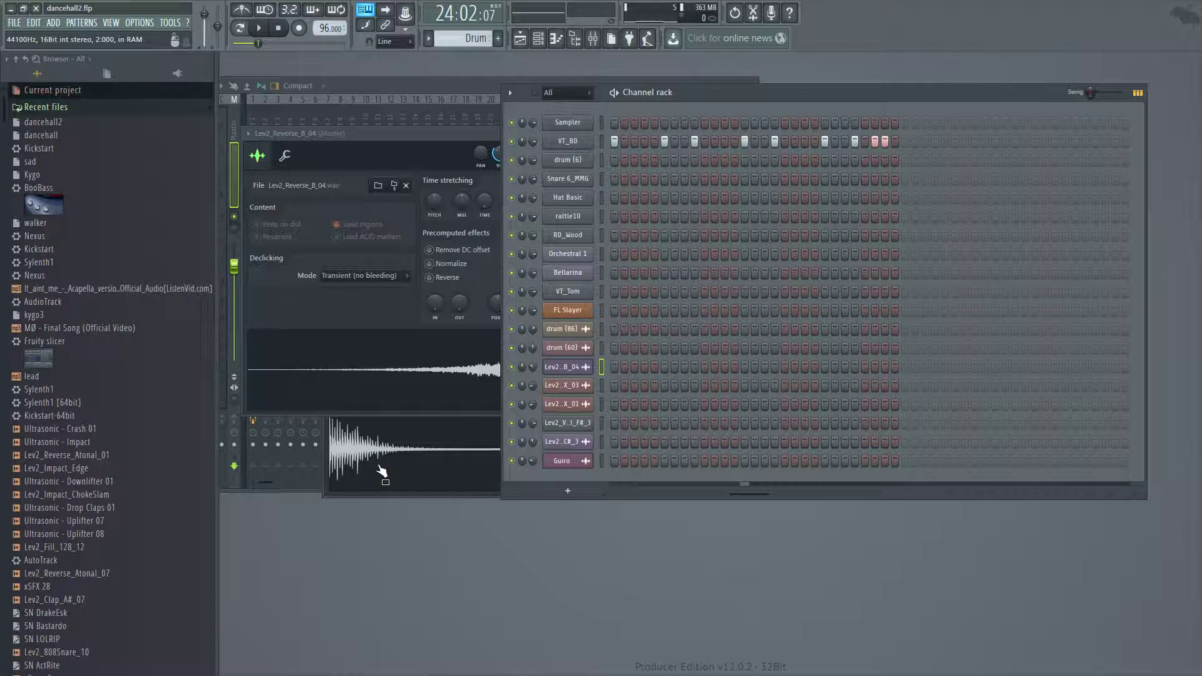